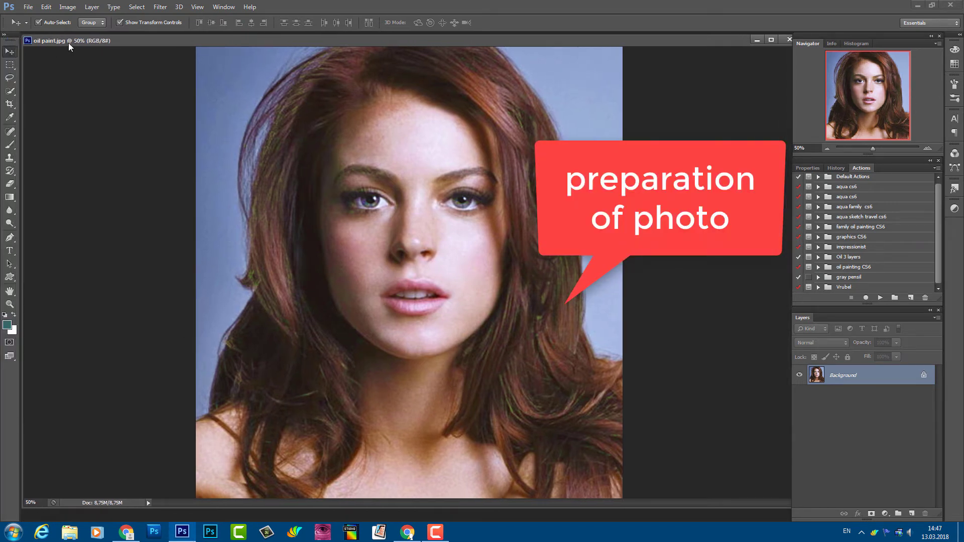
- With the Mixer Brush loaded with background blue, smear the left hair edge, redoing one stroke
click(9, 145)
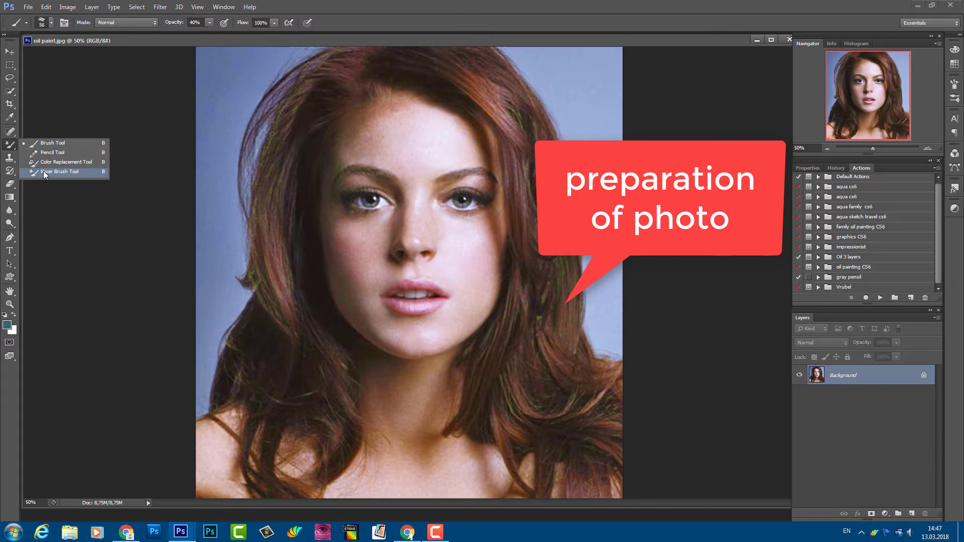
click(44, 172)
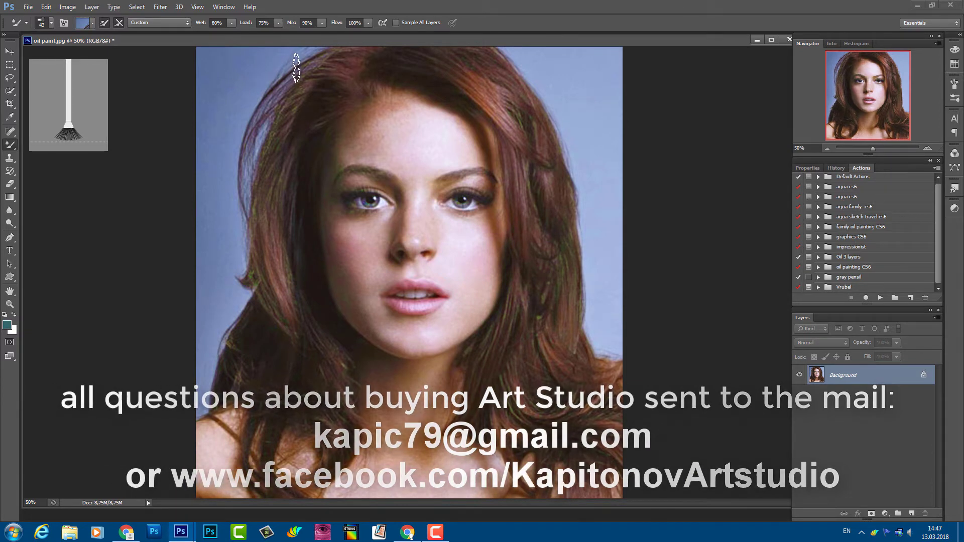
mouse_move(293, 64)
mouse_down()
mouse_move(269, 86)
mouse_move(237, 179)
mouse_up()
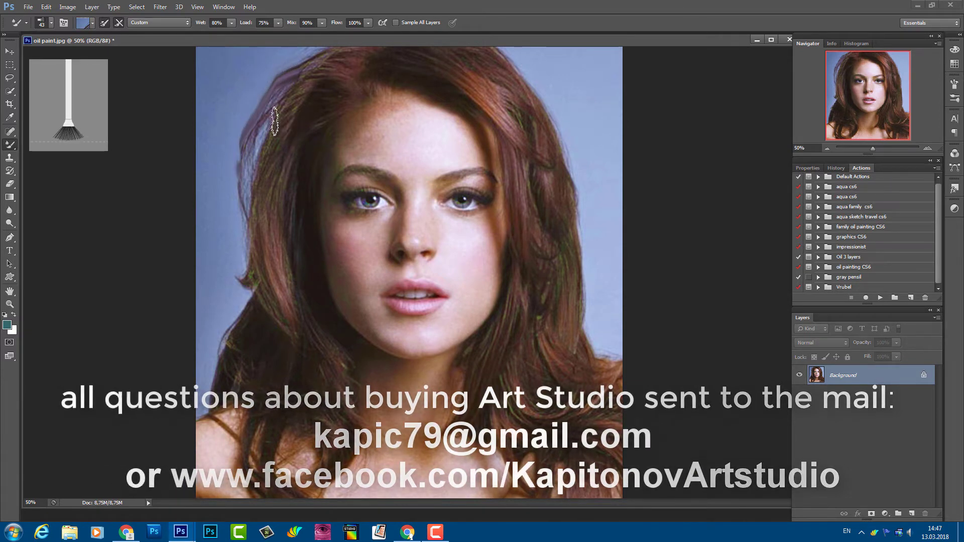
mouse_move(276, 119)
mouse_down()
mouse_move(250, 184)
mouse_move(256, 280)
mouse_move(203, 407)
mouse_up()
drag(236, 307, 204, 409)
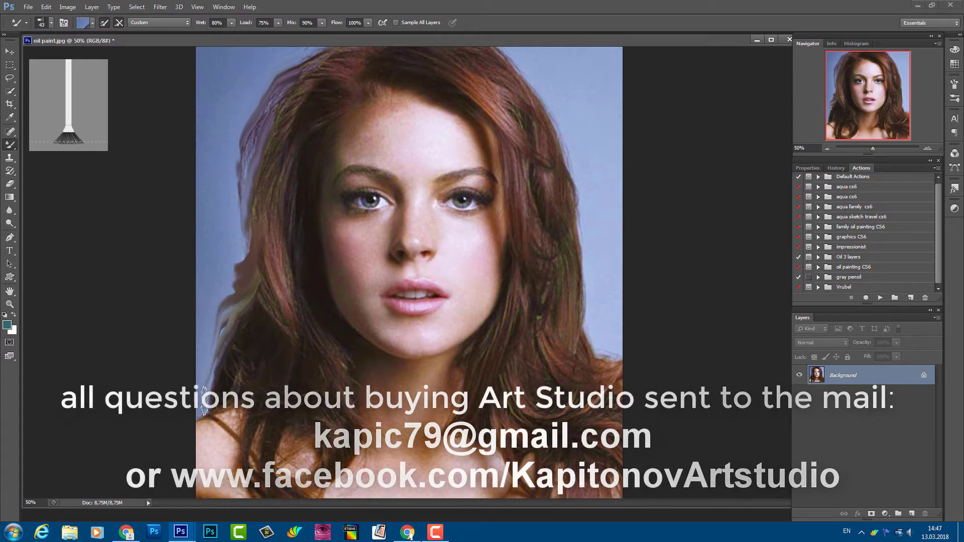
key(ctrl+z)
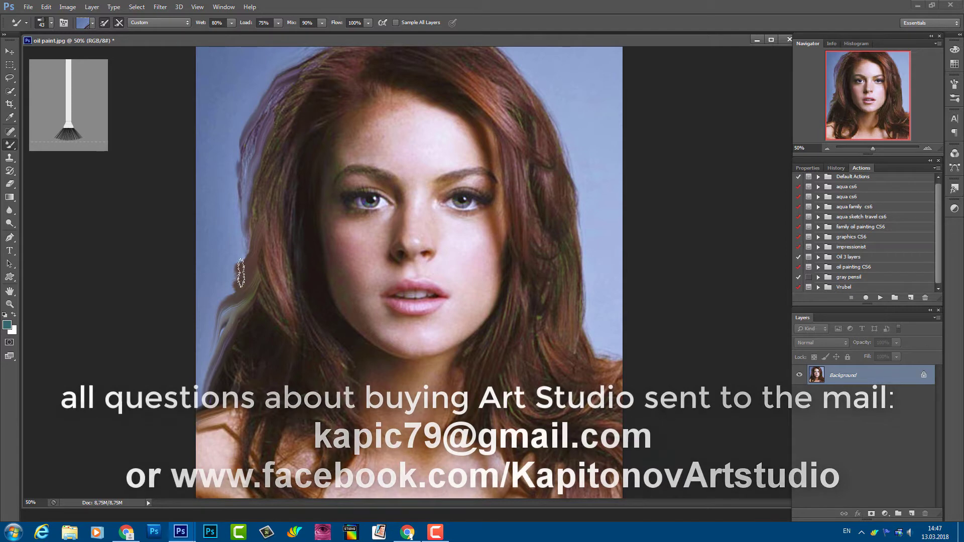
drag(246, 268, 211, 372)
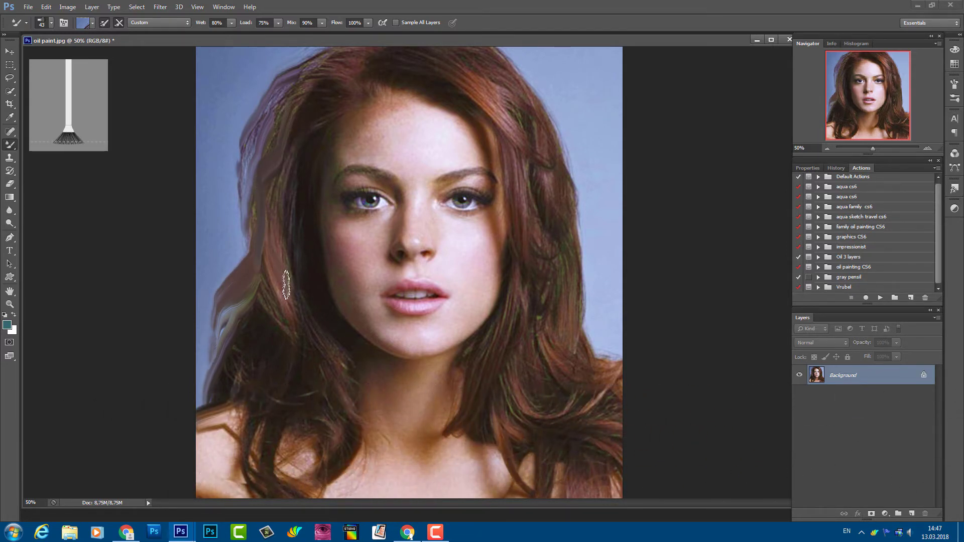
mouse_move(249, 251)
mouse_down()
mouse_move(278, 98)
mouse_move(213, 301)
mouse_up()
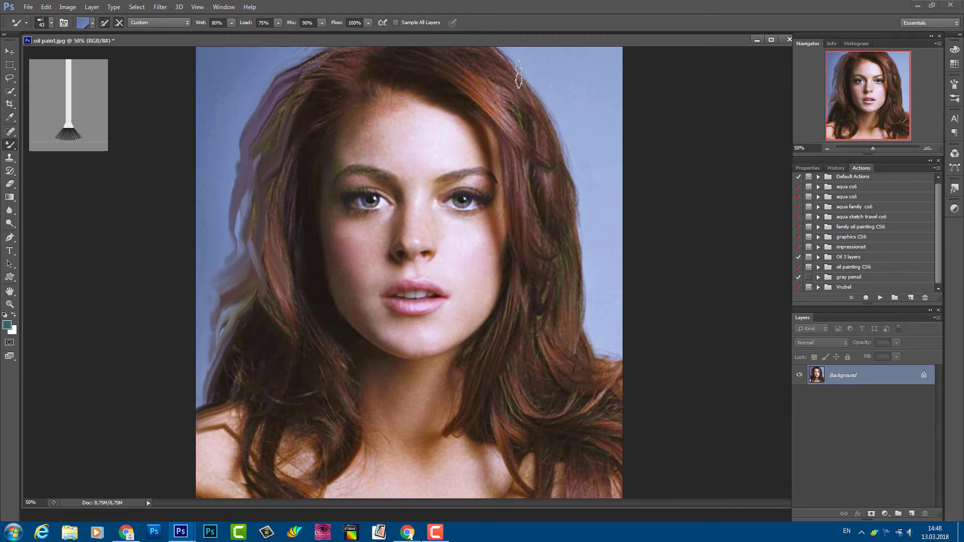
- Smear the right hair edge down into the blue background, blending the lower right edge
drag(519, 74, 571, 204)
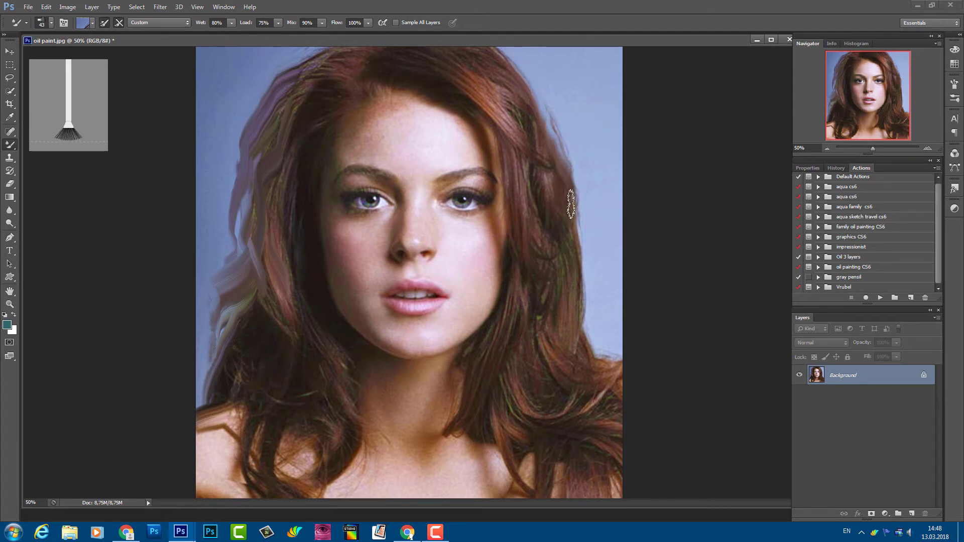
drag(571, 204, 578, 327)
mouse_move(573, 241)
mouse_down()
mouse_move(591, 292)
mouse_move(590, 362)
mouse_move(613, 381)
mouse_up()
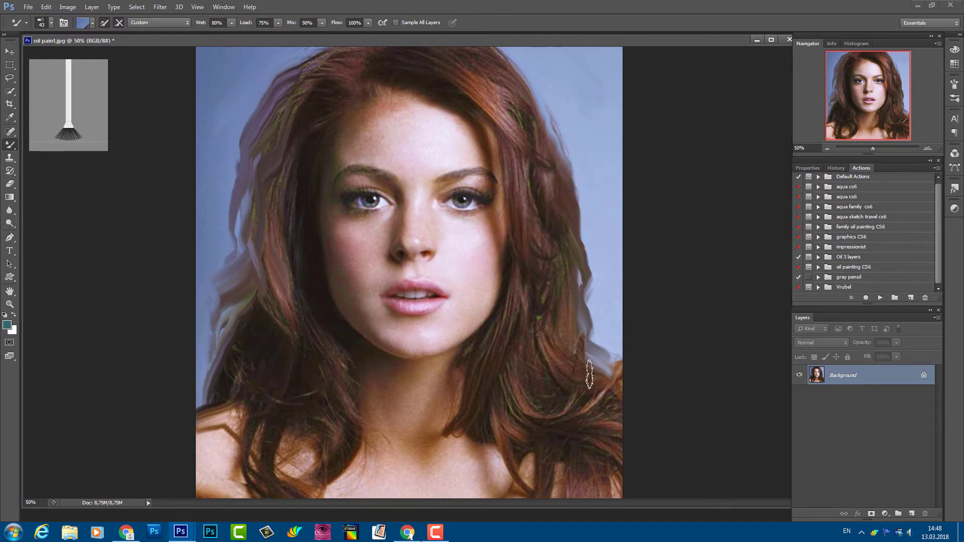
drag(545, 338, 575, 370)
drag(581, 404, 619, 392)
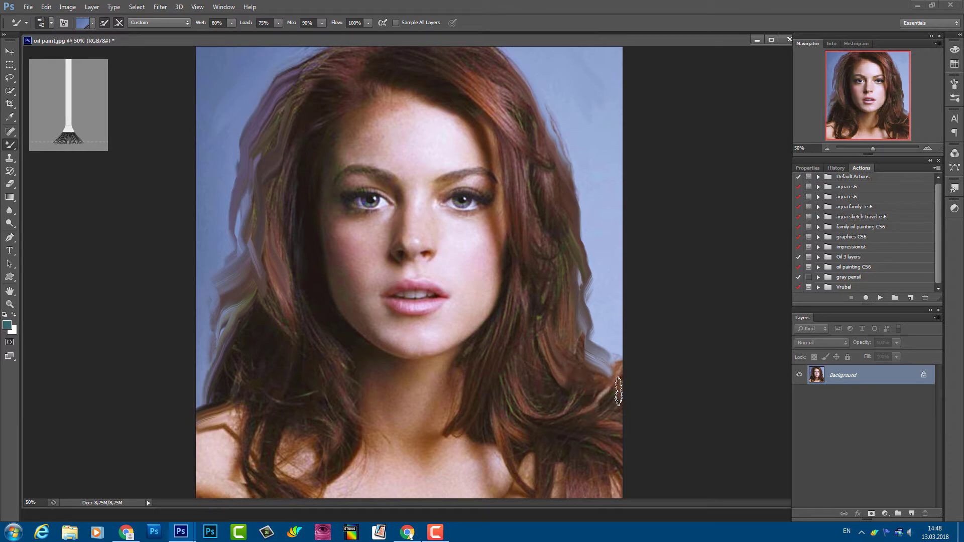
- Switch to the Move tool and select 'impressionist only' in the 'oil painting CS6' action set
click(9, 53)
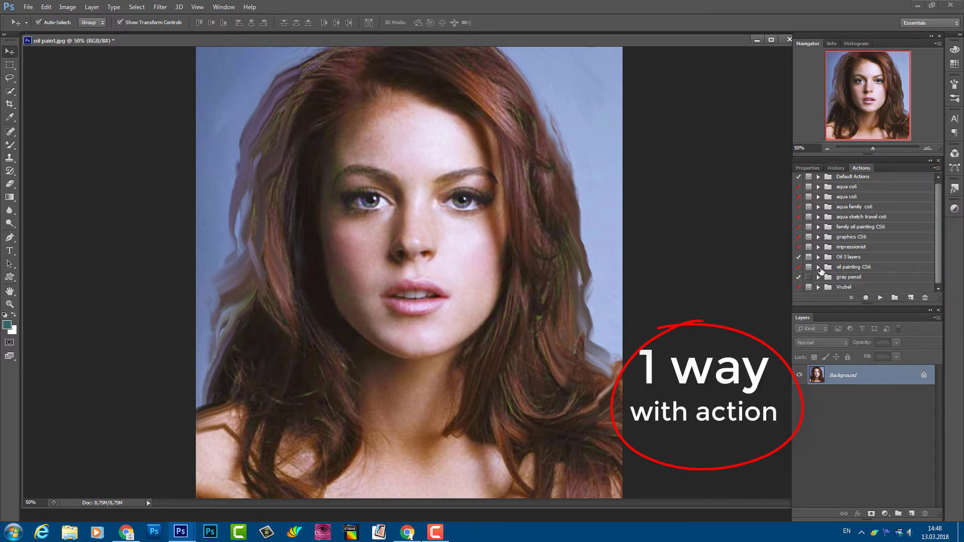
click(819, 267)
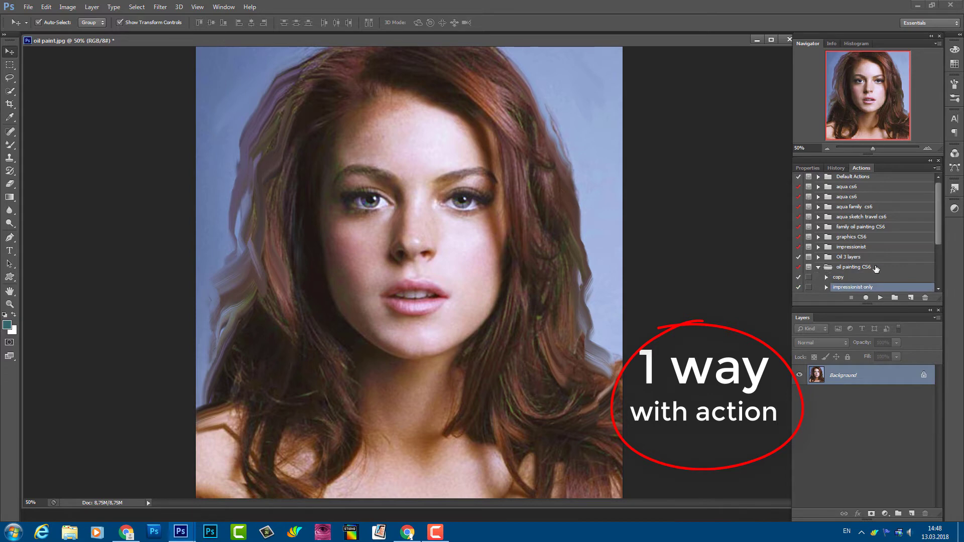
drag(938, 232, 938, 250)
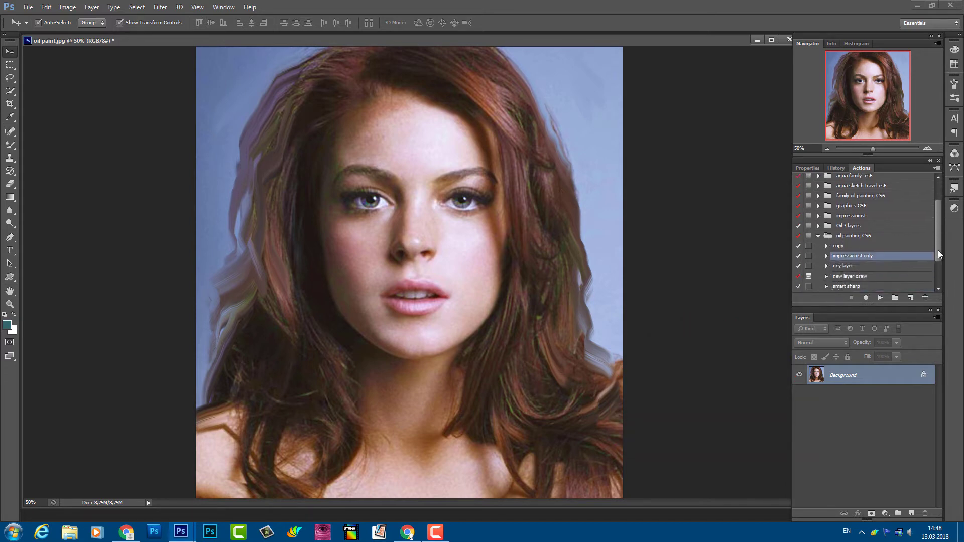
click(844, 246)
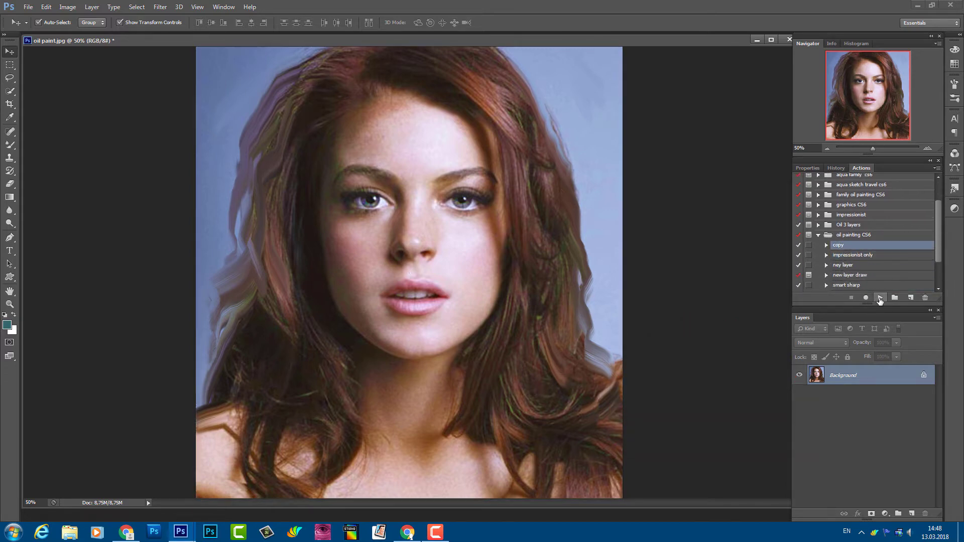
click(849, 256)
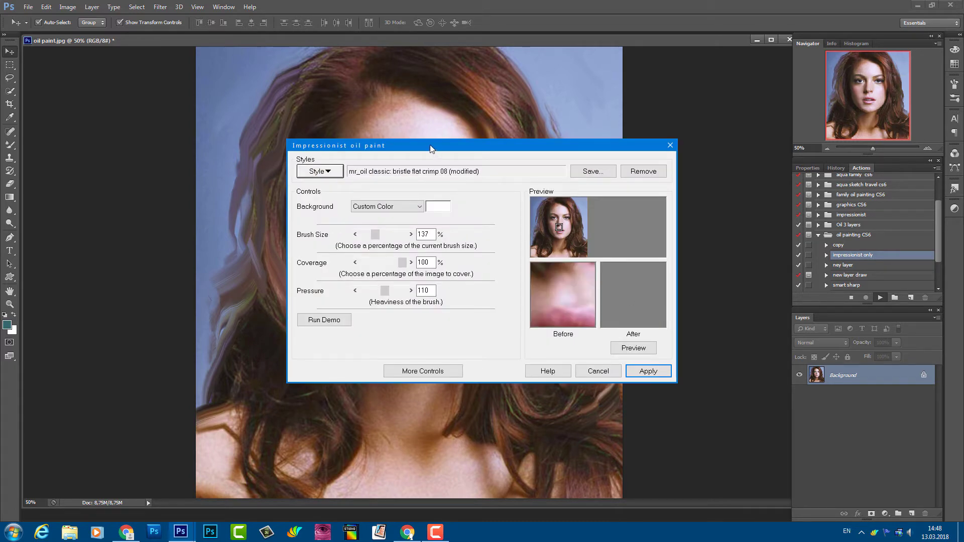
- Apply Impressionist with mr_oil classic bristle flat crimp 08 at 137% brush size, previewed on the eye
drag(431, 149, 463, 172)
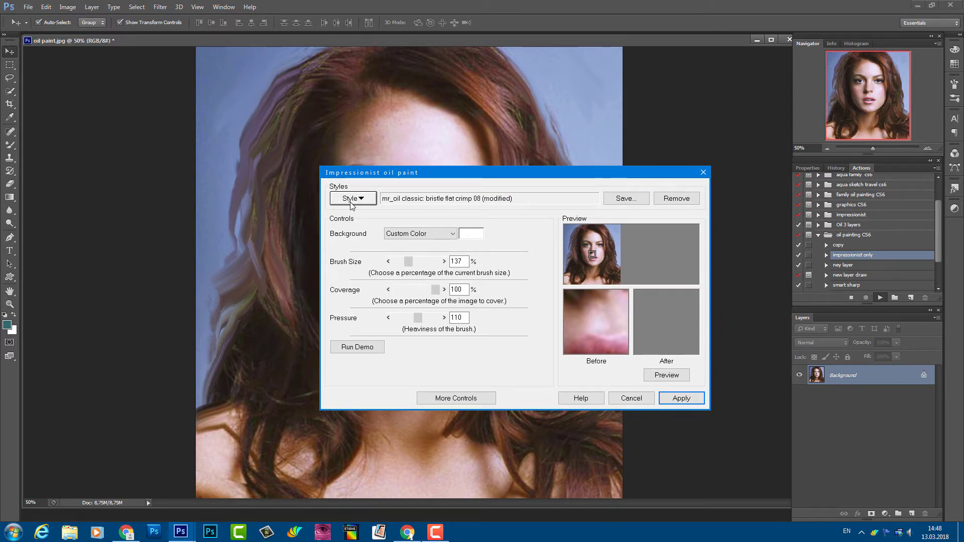
click(449, 403)
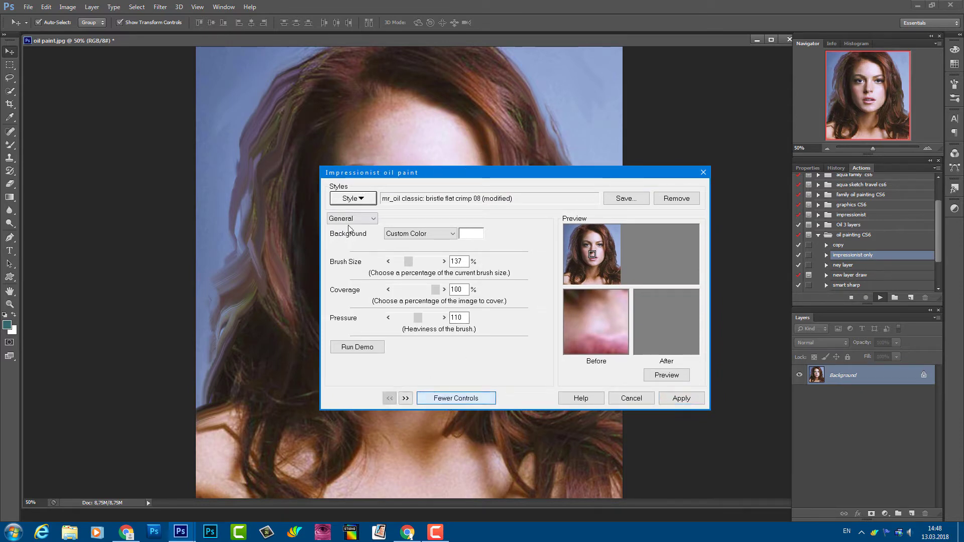
click(354, 199)
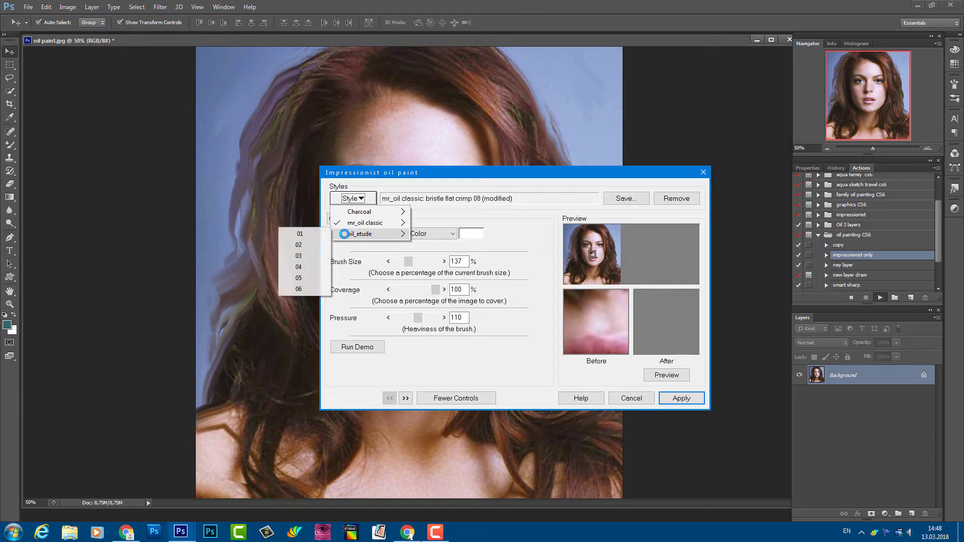
mouse_move(369, 223)
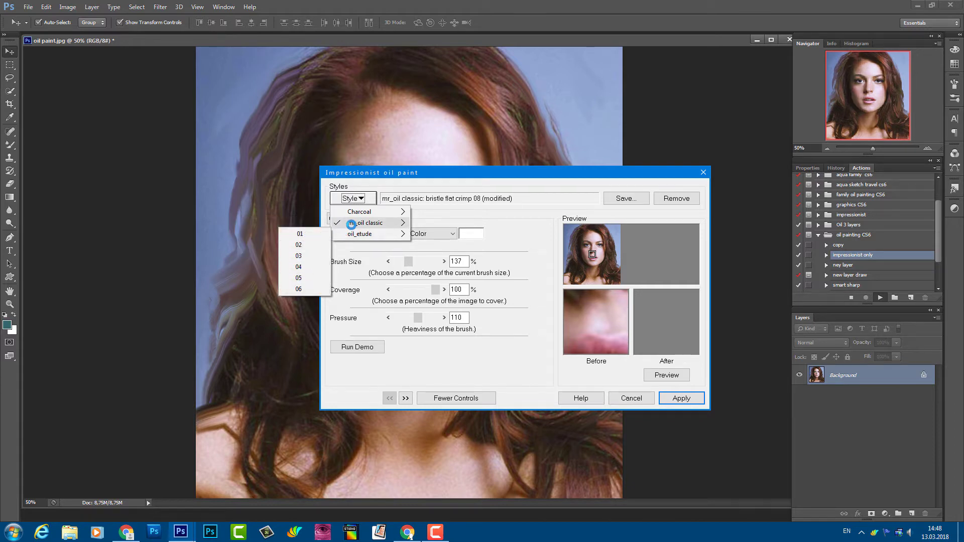
click(292, 268)
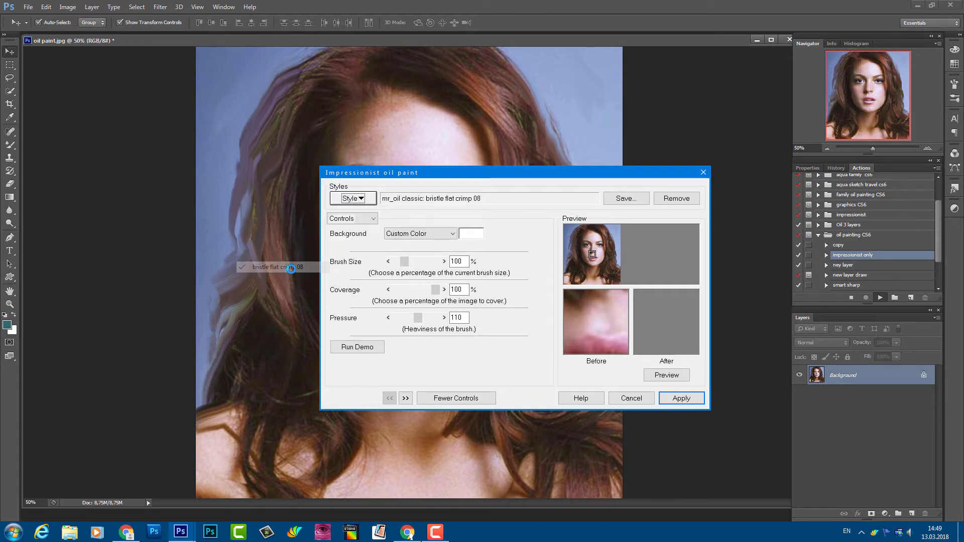
click(417, 263)
drag(592, 255, 599, 245)
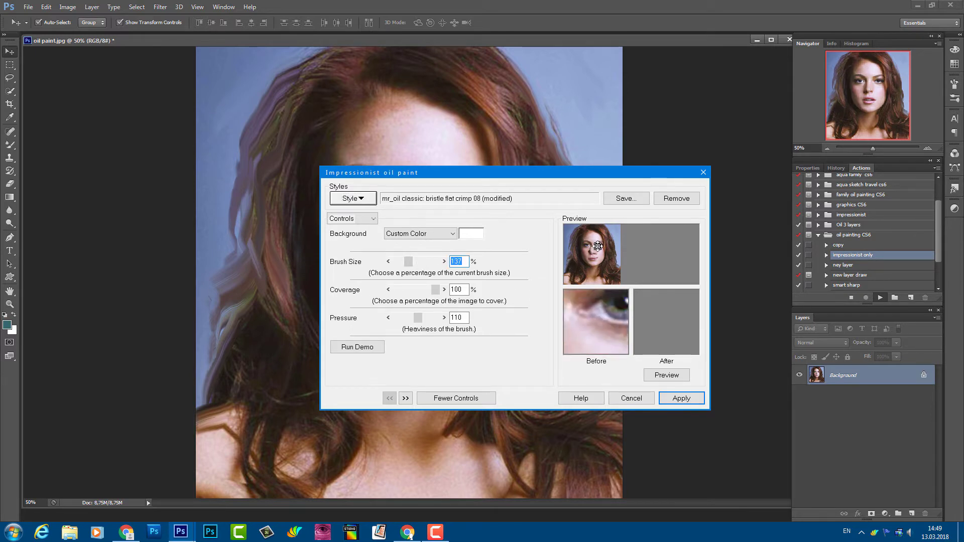
click(656, 379)
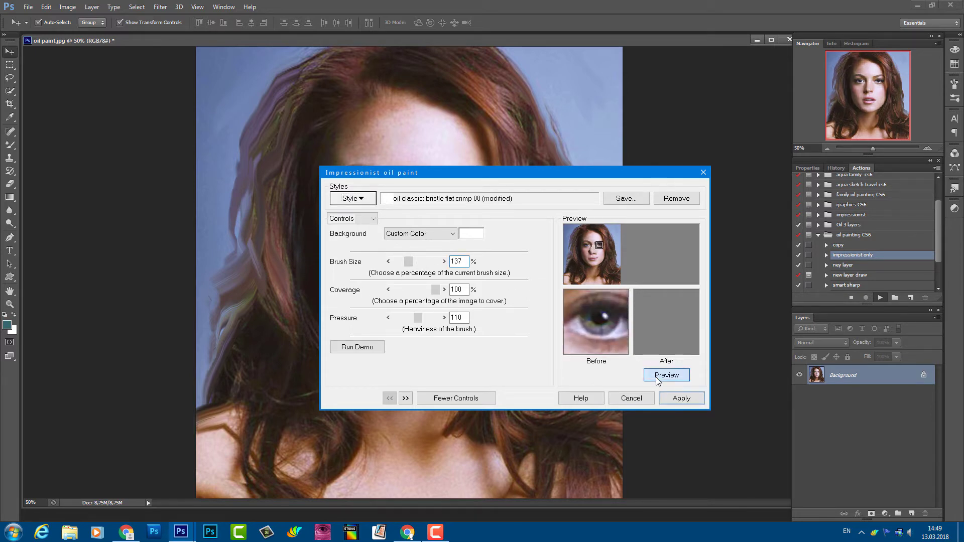
click(676, 400)
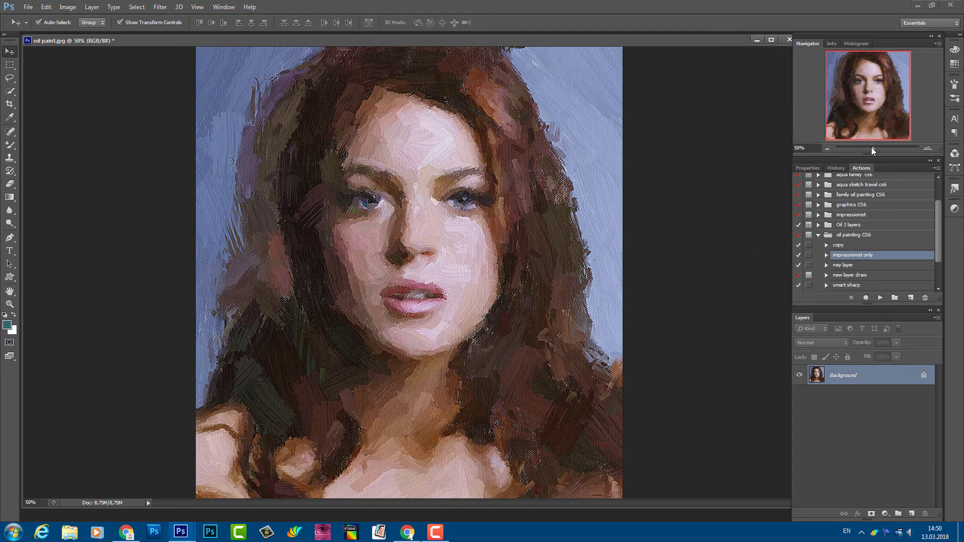
- Zoom in on the painted portrait and select the 'new layer draw' action
drag(872, 147, 876, 148)
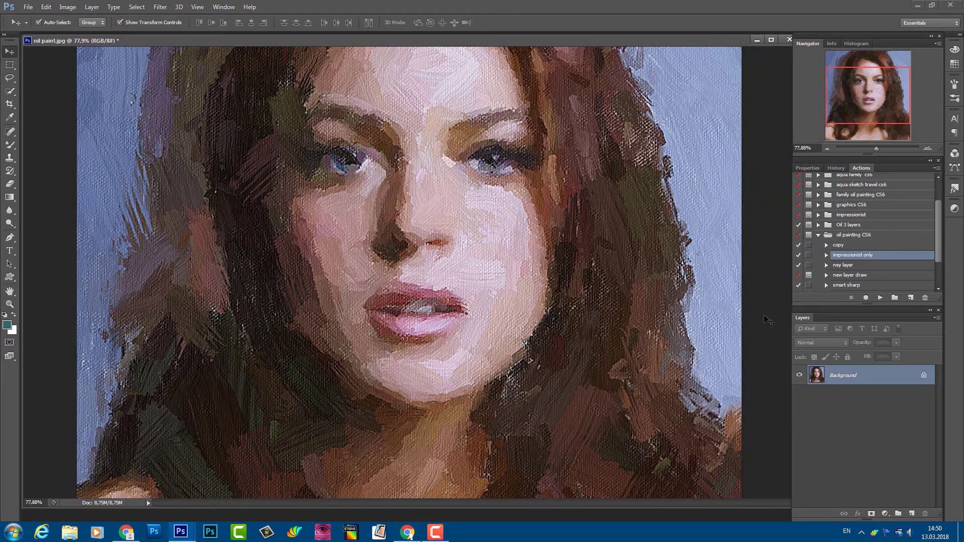
click(841, 275)
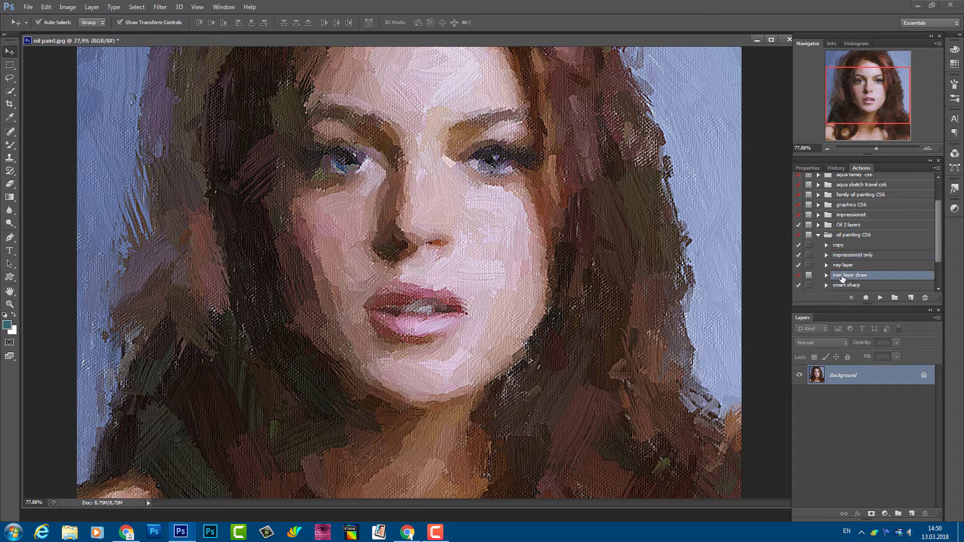
- Run 'new layer draw' and apply the Impressionist filter on Layer 1 at 42% brush size
click(881, 298)
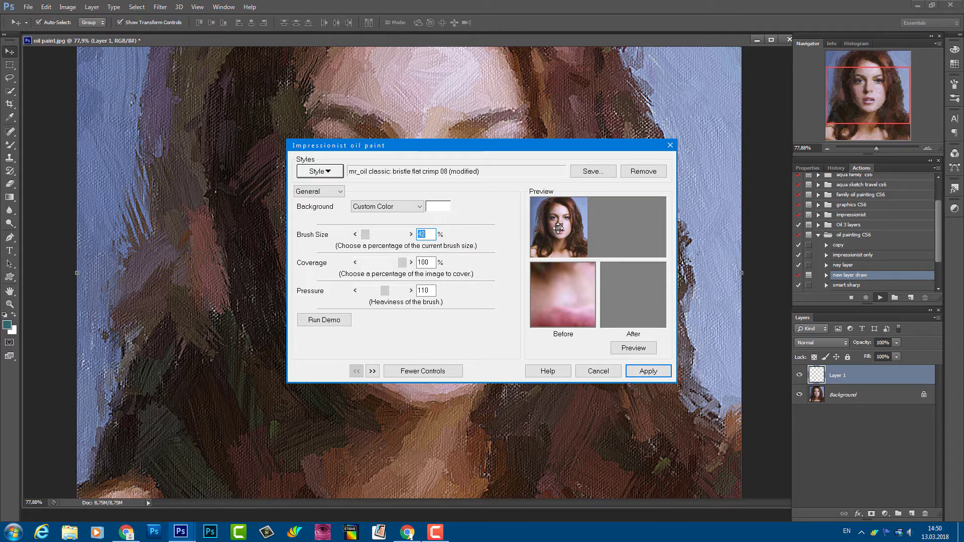
drag(558, 228, 567, 218)
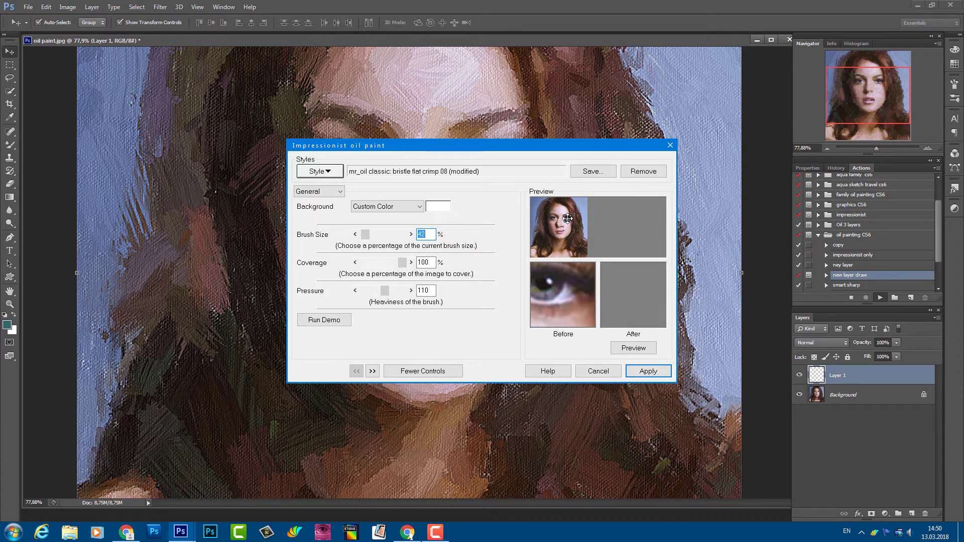
click(627, 349)
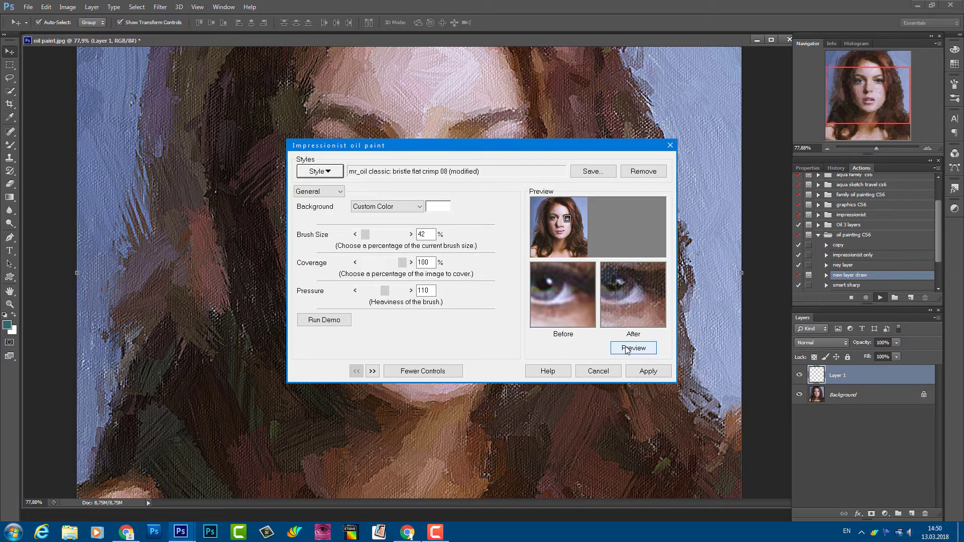
click(648, 371)
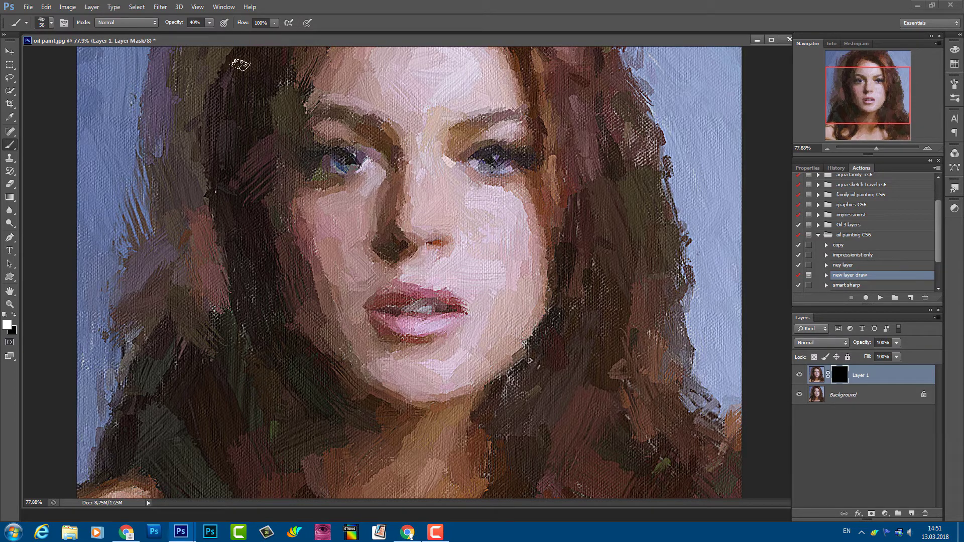
- Set the brush to 76 px and paint Layer 1's mask over both eyes and the jawline
click(52, 24)
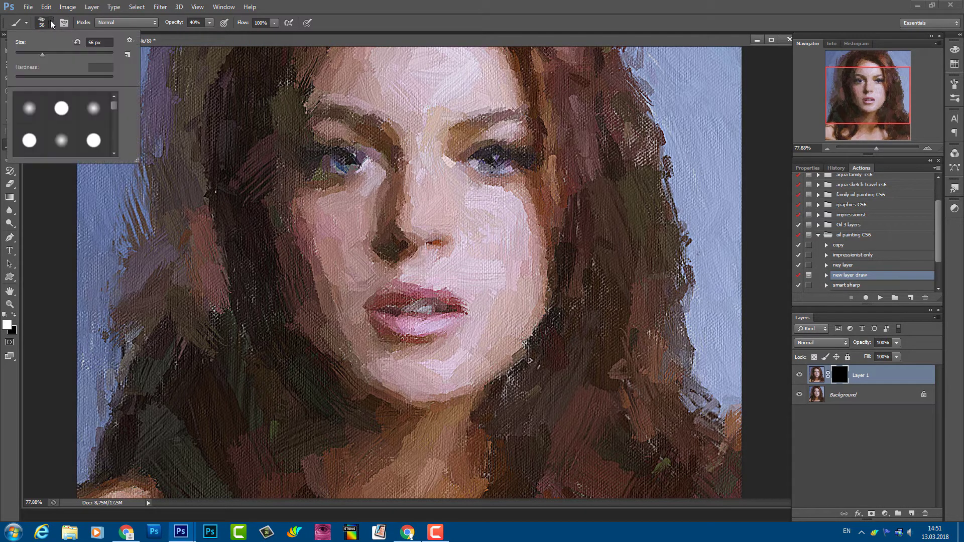
drag(44, 54, 52, 55)
click(45, 171)
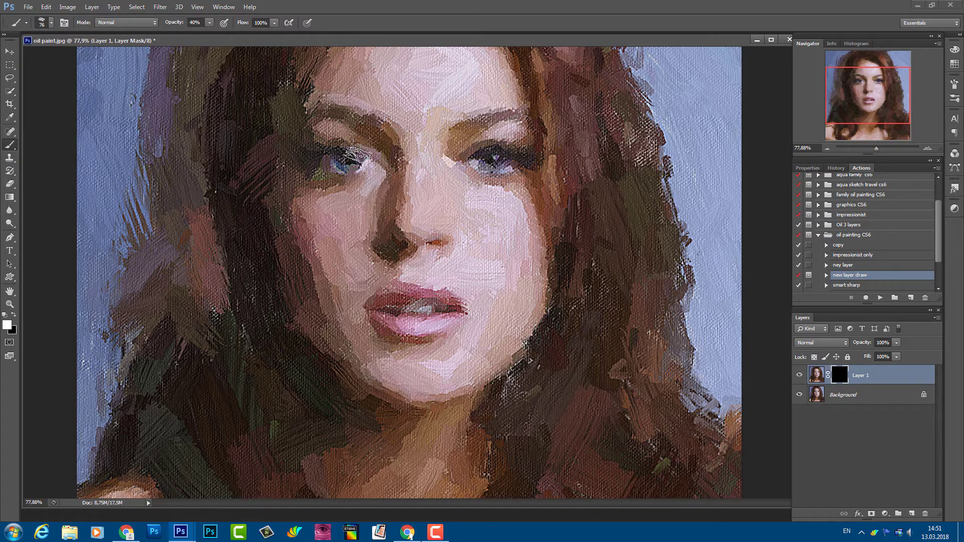
mouse_move(358, 161)
mouse_down()
mouse_move(350, 148)
mouse_move(394, 232)
mouse_move(318, 184)
mouse_move(413, 242)
mouse_move(452, 207)
mouse_move(446, 152)
mouse_move(374, 243)
mouse_move(397, 263)
mouse_move(392, 304)
mouse_move(372, 320)
mouse_move(402, 287)
mouse_move(432, 289)
mouse_move(435, 309)
mouse_move(446, 312)
mouse_move(357, 314)
mouse_move(475, 308)
mouse_move(460, 323)
mouse_move(366, 301)
mouse_move(392, 314)
mouse_move(457, 309)
mouse_move(386, 296)
mouse_move(471, 311)
mouse_move(407, 293)
mouse_move(361, 301)
mouse_move(358, 269)
mouse_move(359, 304)
mouse_up()
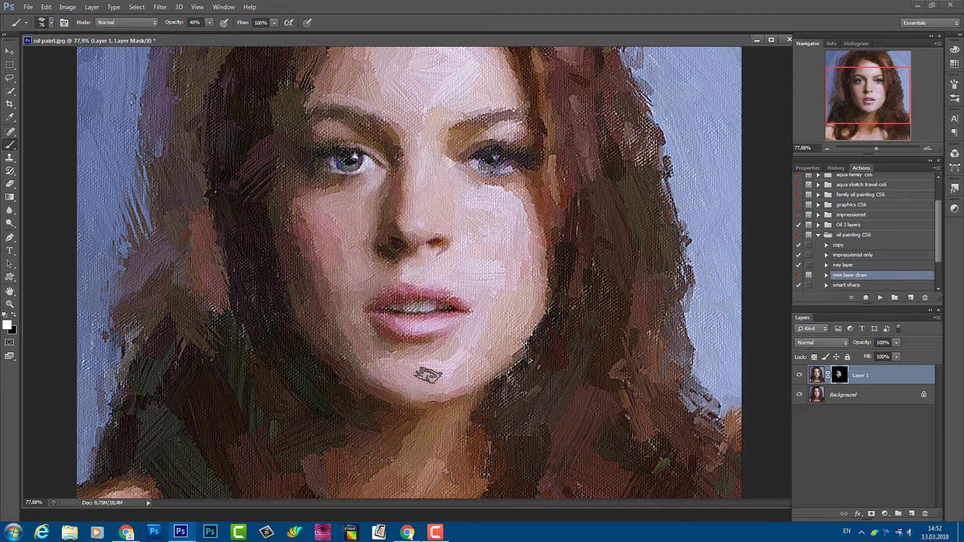
mouse_move(458, 169)
mouse_down()
mouse_move(489, 171)
mouse_move(508, 139)
mouse_move(458, 164)
mouse_move(461, 121)
mouse_up()
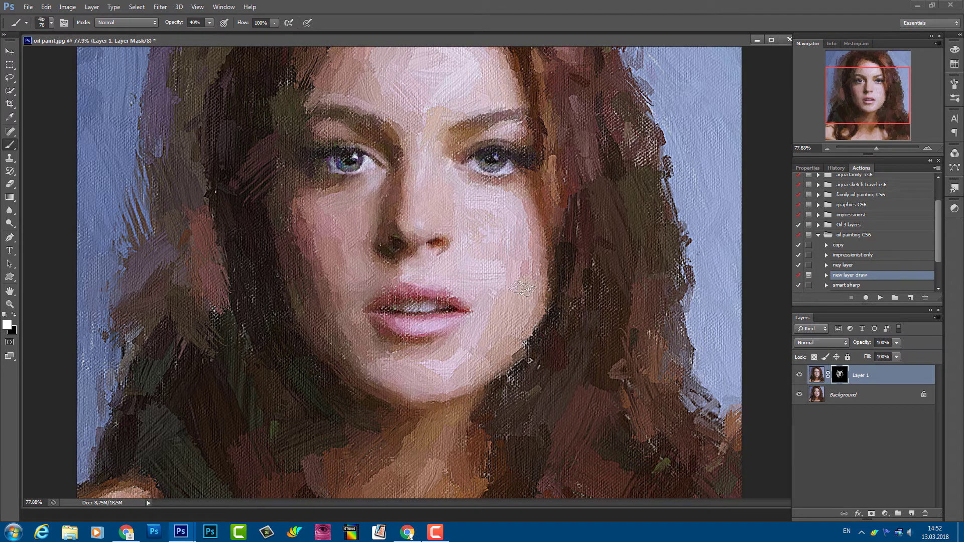
mouse_move(542, 281)
mouse_down()
mouse_move(527, 321)
mouse_move(442, 397)
mouse_up()
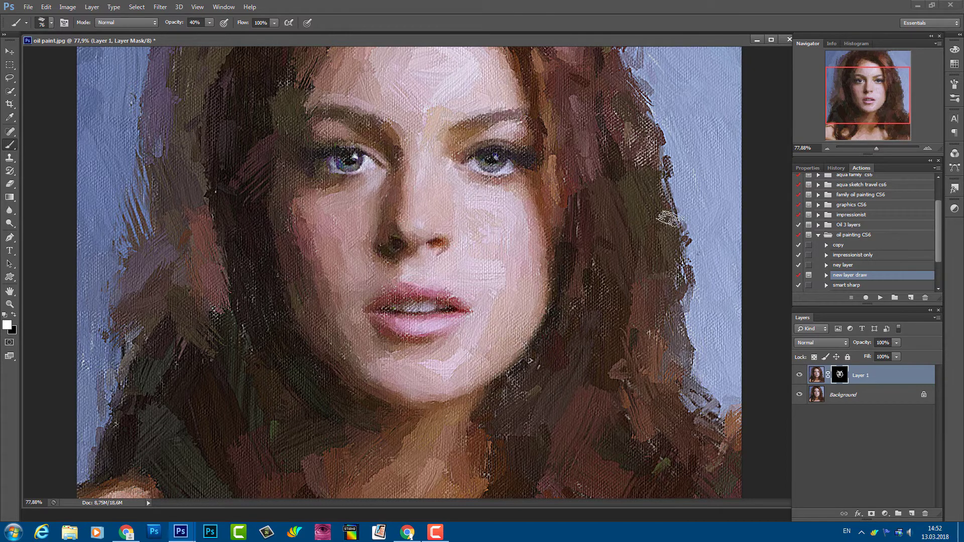
drag(876, 149, 873, 149)
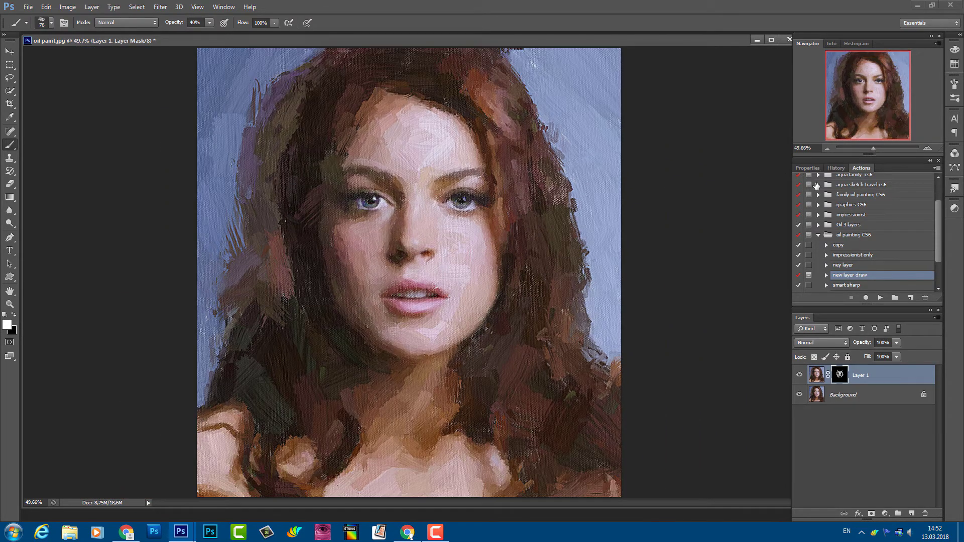
- Paint Layer 1's mask over the left and right hair edges, forehead and background
mouse_move(233, 137)
mouse_down()
mouse_move(266, 70)
mouse_move(226, 279)
mouse_move(298, 187)
mouse_move(222, 256)
mouse_move(244, 164)
mouse_move(247, 210)
mouse_move(283, 238)
mouse_move(249, 134)
mouse_up()
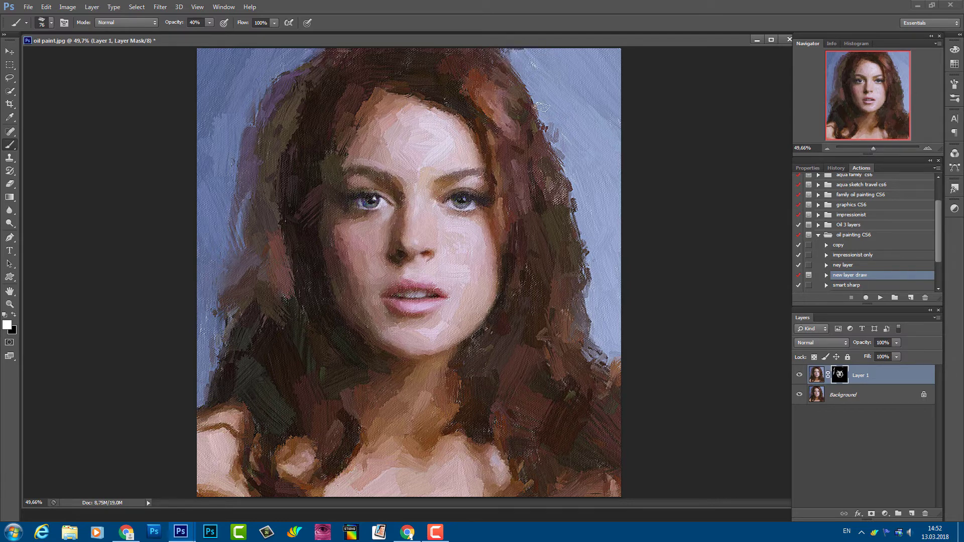
mouse_move(538, 105)
mouse_down()
mouse_move(578, 191)
mouse_move(593, 382)
mouse_up()
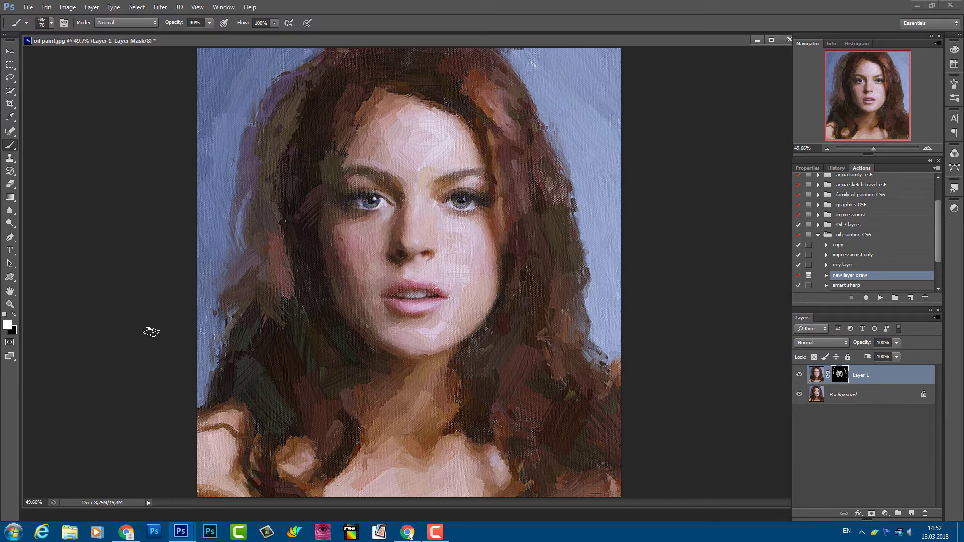
mouse_move(223, 386)
mouse_down()
mouse_move(281, 402)
mouse_move(355, 388)
mouse_move(330, 464)
mouse_move(365, 477)
mouse_move(355, 487)
mouse_move(431, 409)
mouse_move(300, 395)
mouse_move(267, 378)
mouse_up()
drag(336, 144, 306, 222)
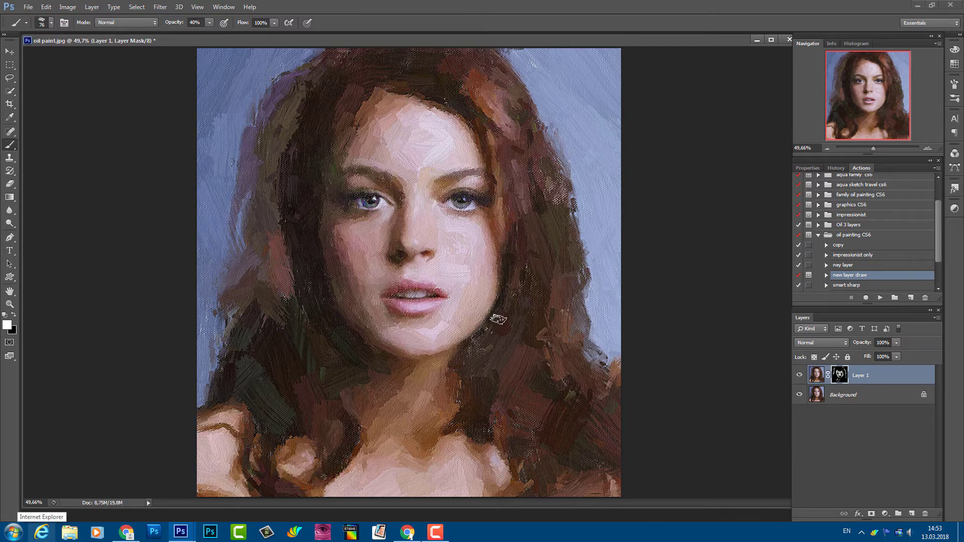
- Frame the face at about 95% zoom and drag Layer 1's mask to the trash
drag(871, 149, 878, 149)
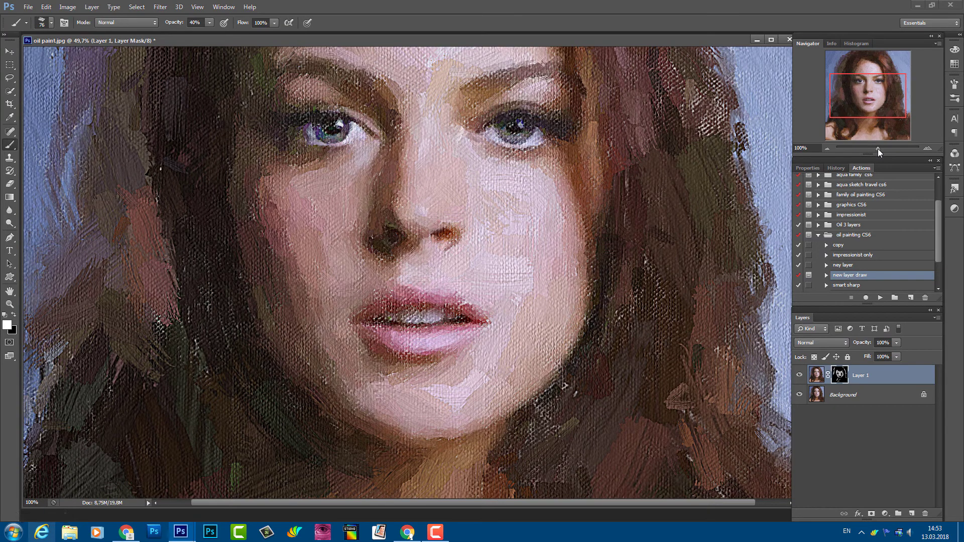
drag(878, 149, 877, 149)
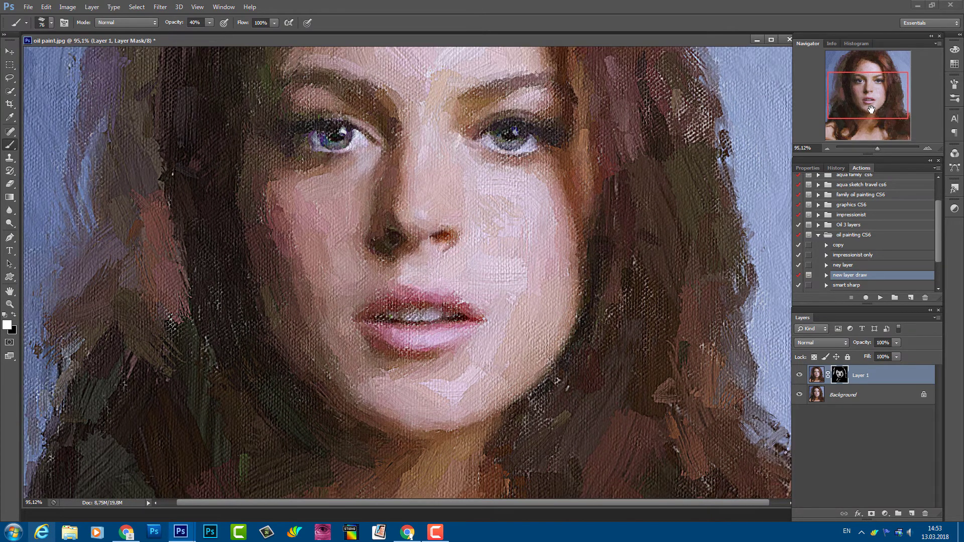
drag(871, 110, 866, 105)
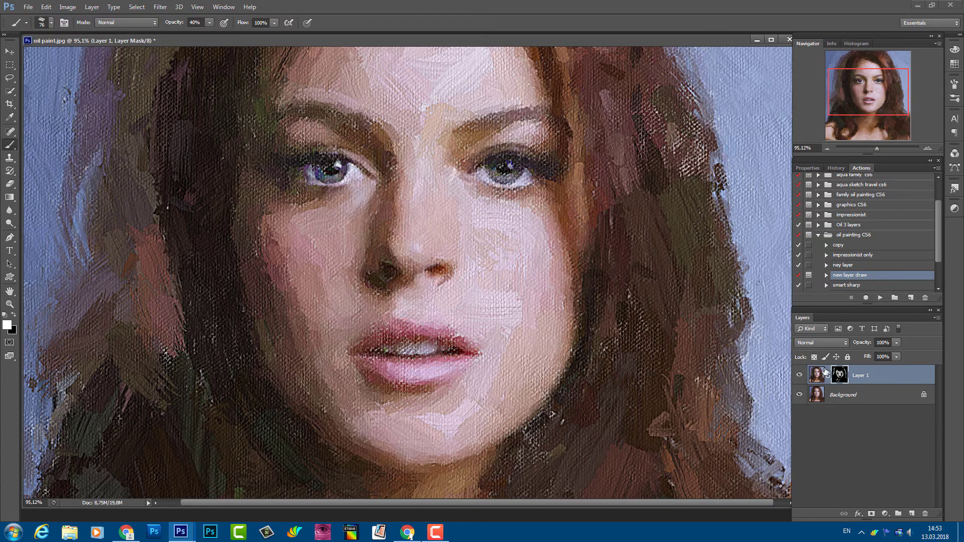
drag(839, 374, 926, 513)
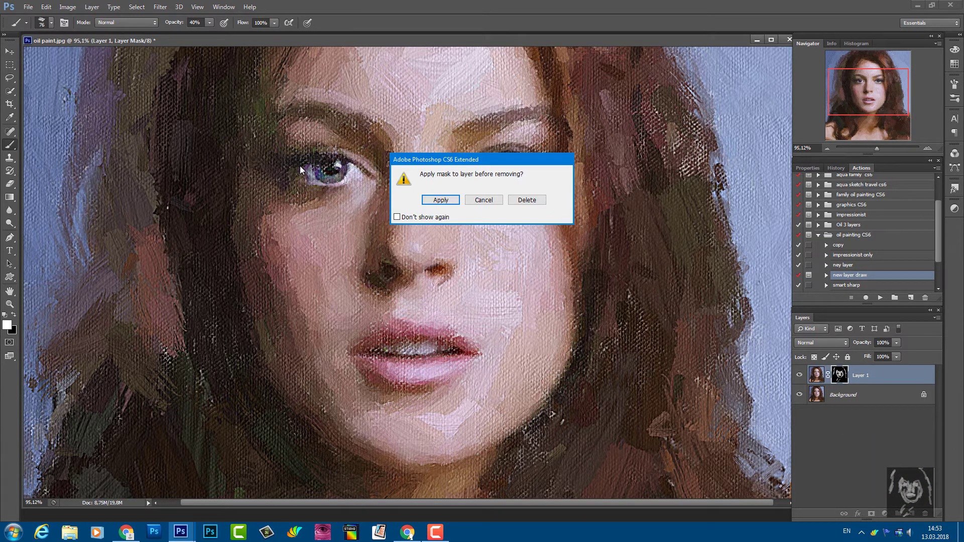
- Apply the mask to Layer 1, flatten the image, and pan over the whole portrait to check it
click(447, 203)
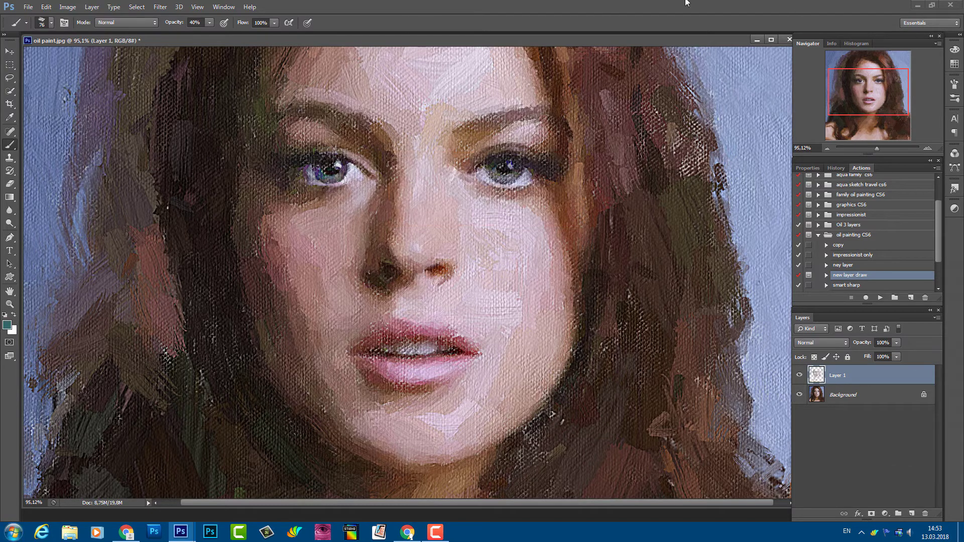
click(95, 7)
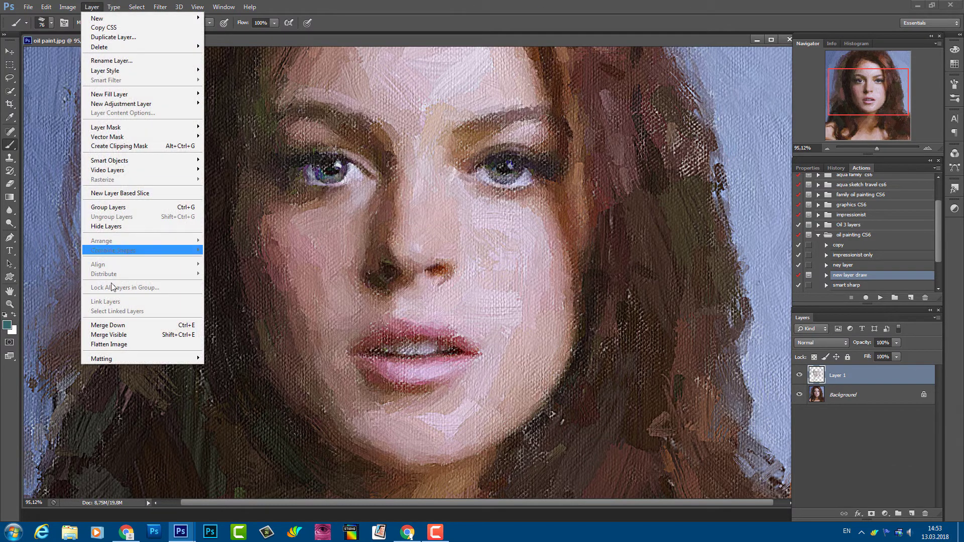
click(115, 344)
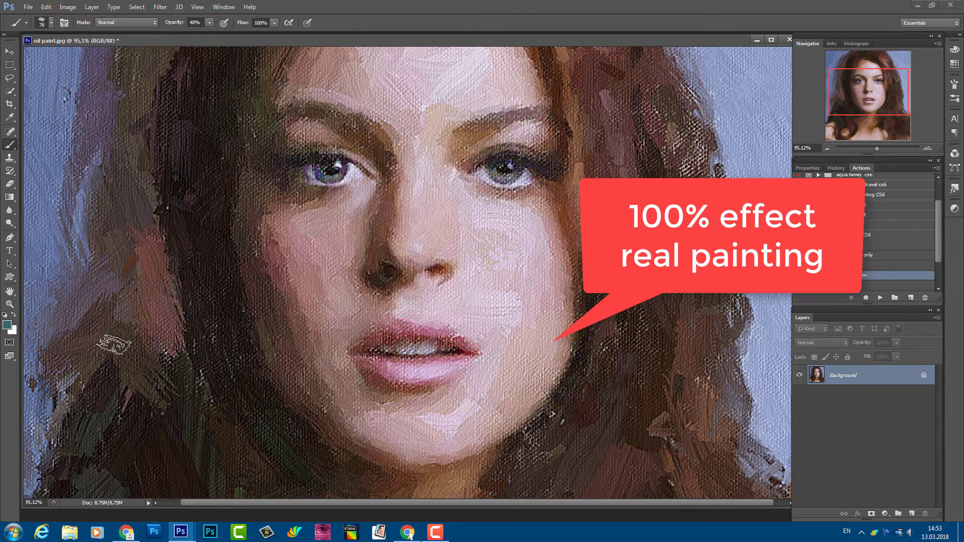
drag(875, 108, 871, 133)
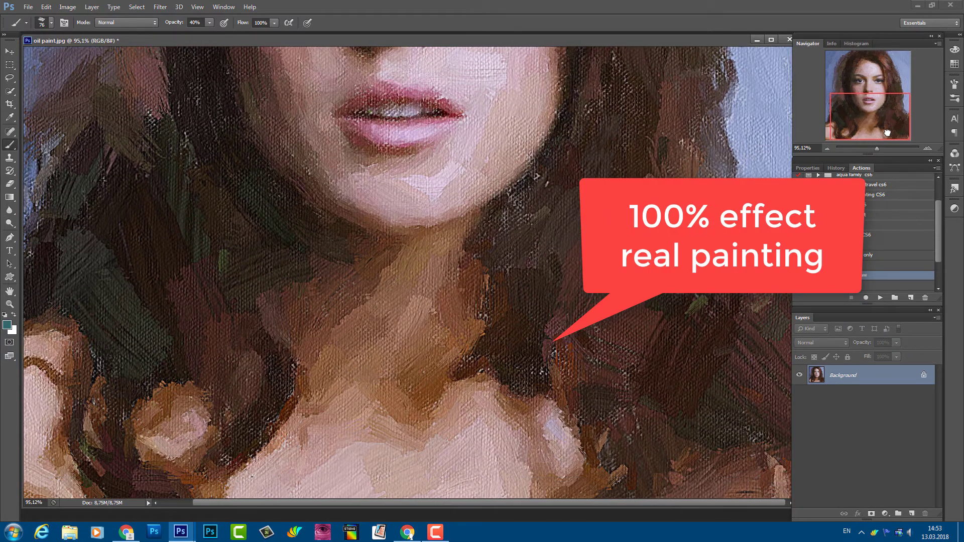
drag(872, 134, 876, 98)
drag(879, 148, 875, 149)
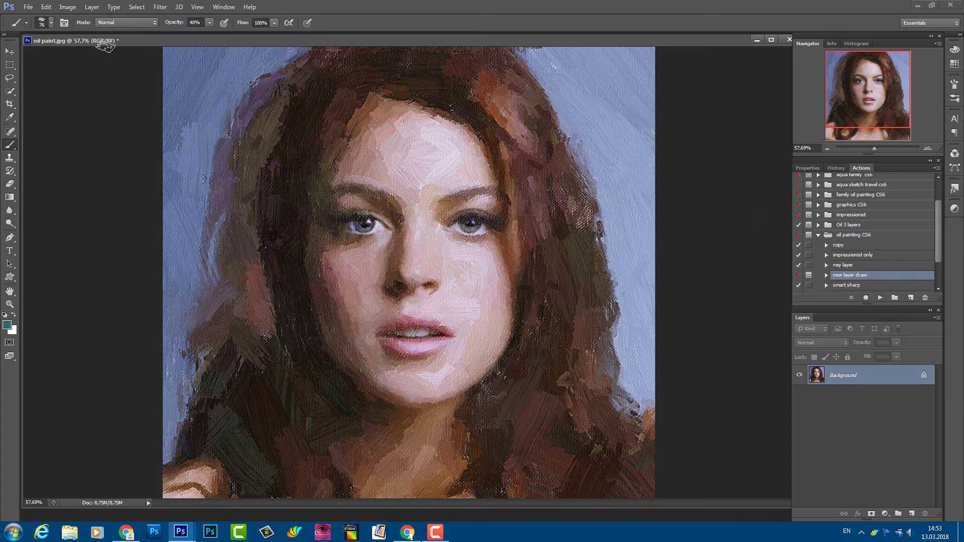
- Paste the original unpainted portrait as a new layer with Edit > Paste
click(46, 6)
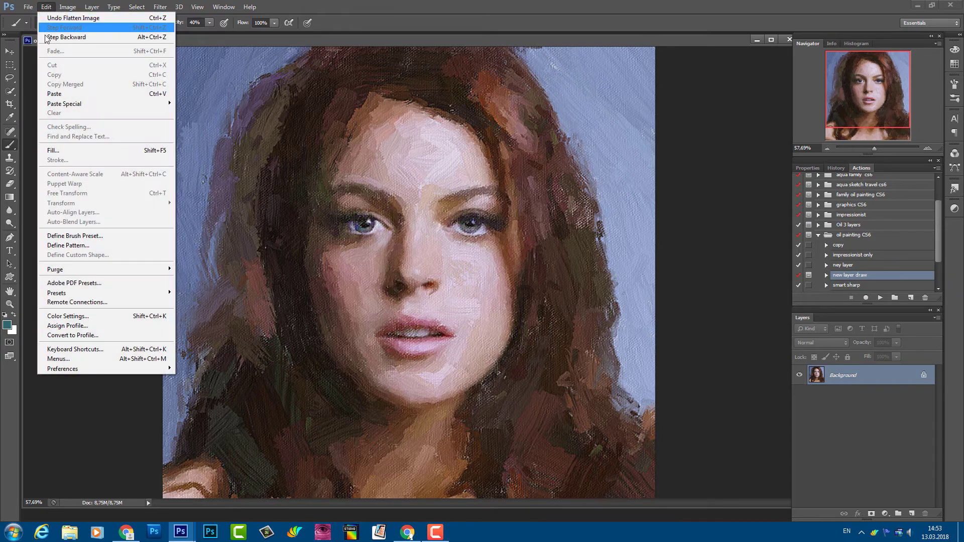
click(53, 94)
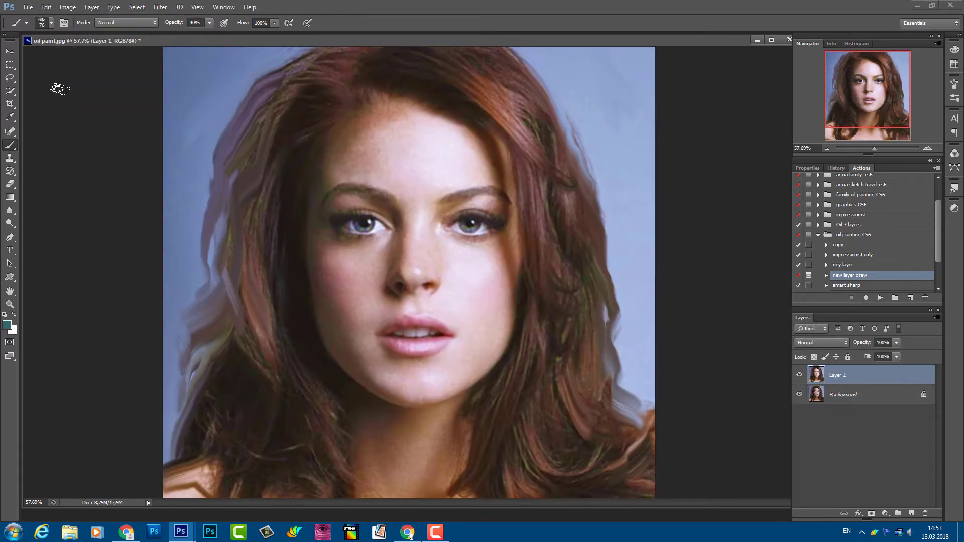
- Flatten the pasted photo into a single Background layer and open the Filter menu
click(91, 7)
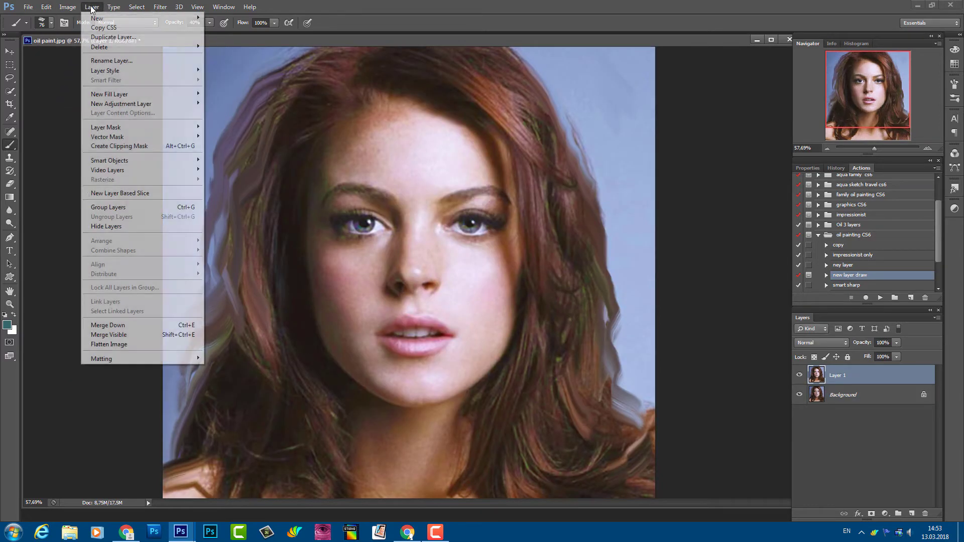
click(103, 347)
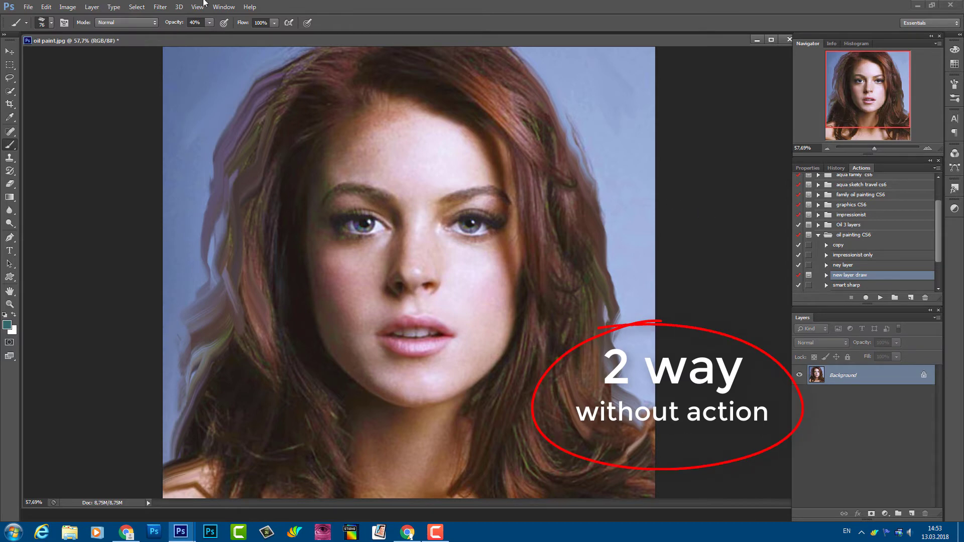
click(161, 8)
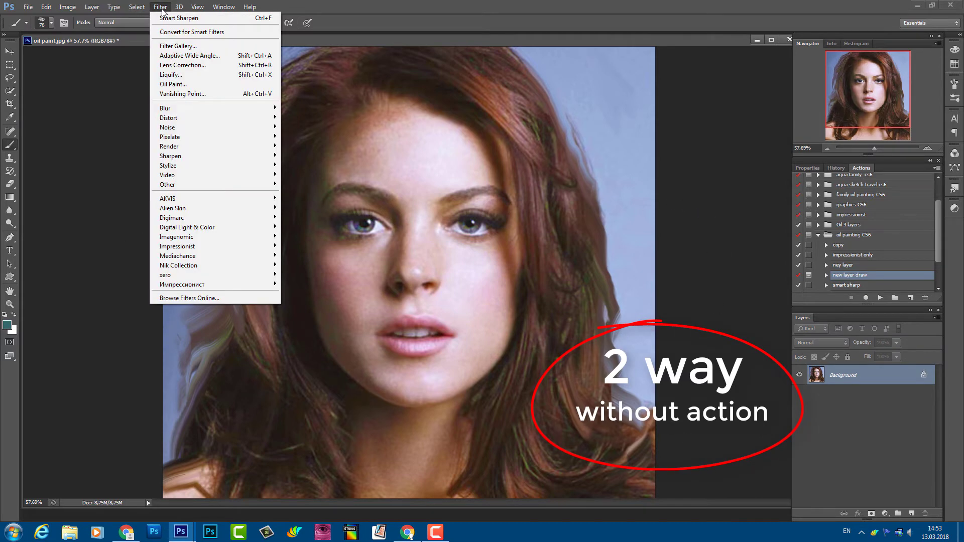
mouse_move(177, 247)
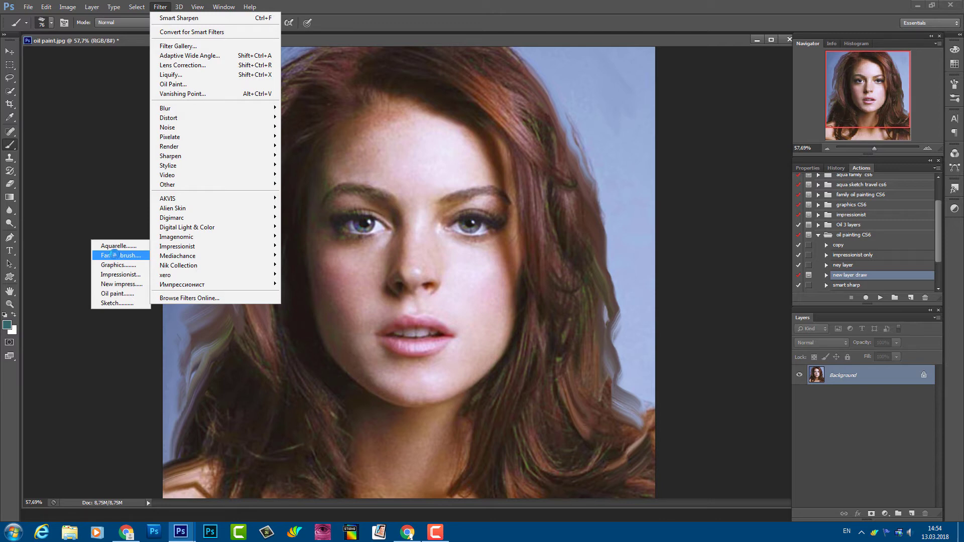
- Repaint the portrait with the Family brush filter in family brush 2 brush 06 oil style, 100% coverage, pressure 106
click(114, 255)
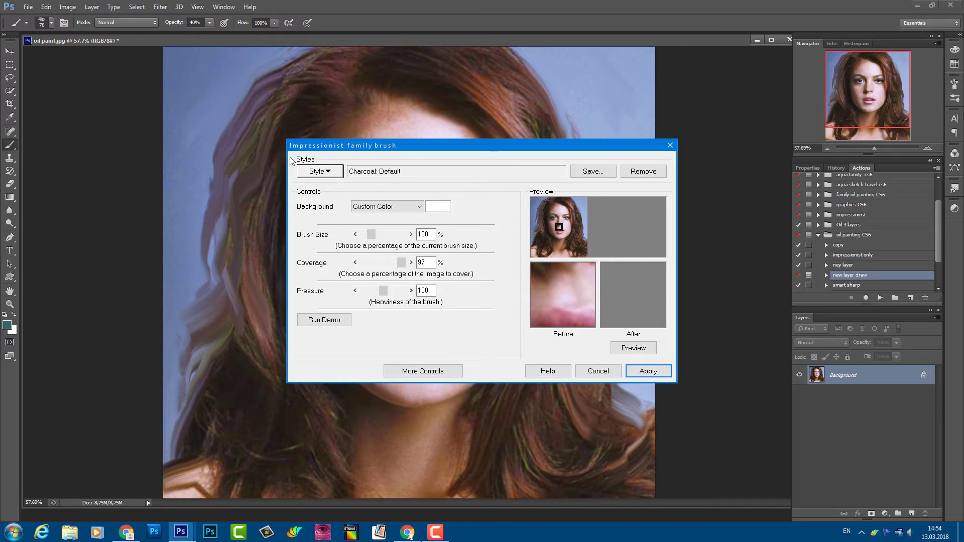
click(316, 173)
mouse_move(336, 196)
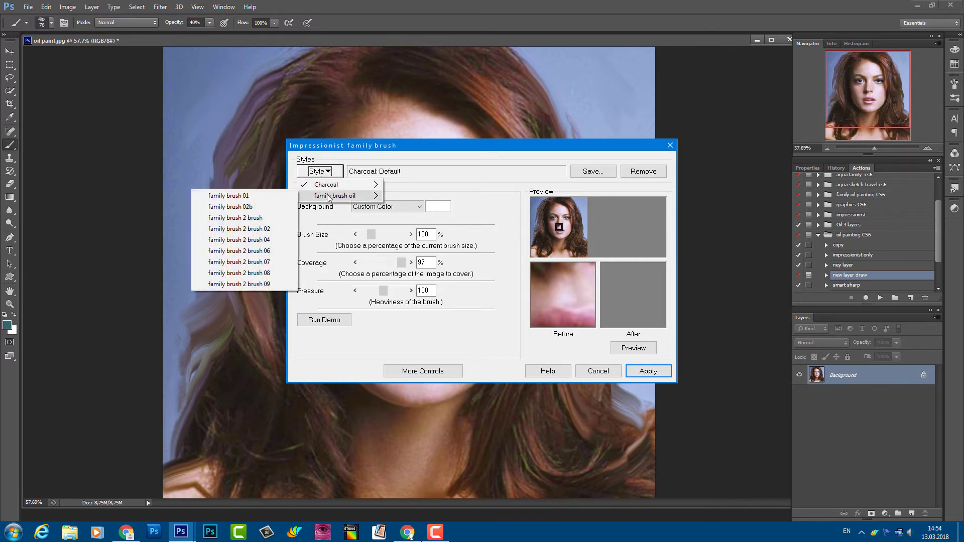
click(260, 252)
drag(559, 227, 567, 218)
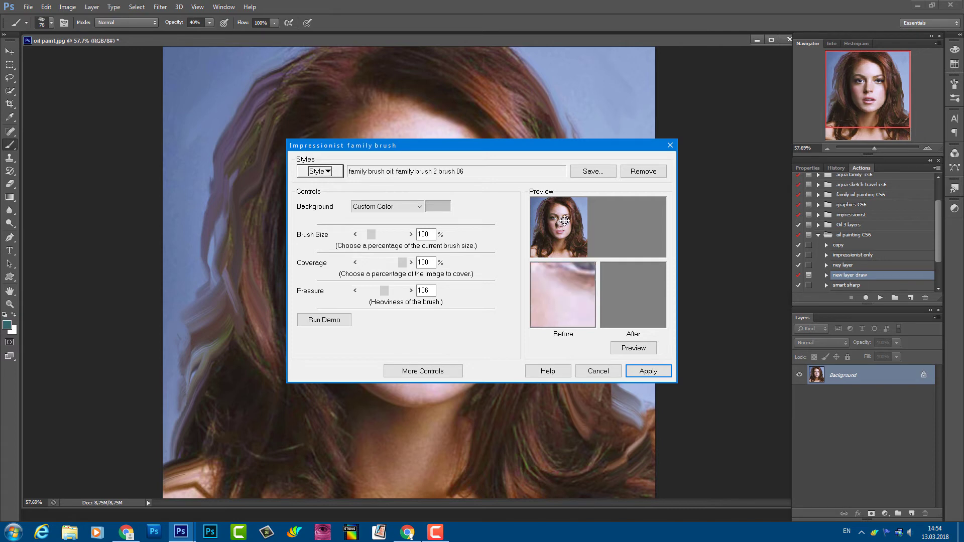
click(624, 347)
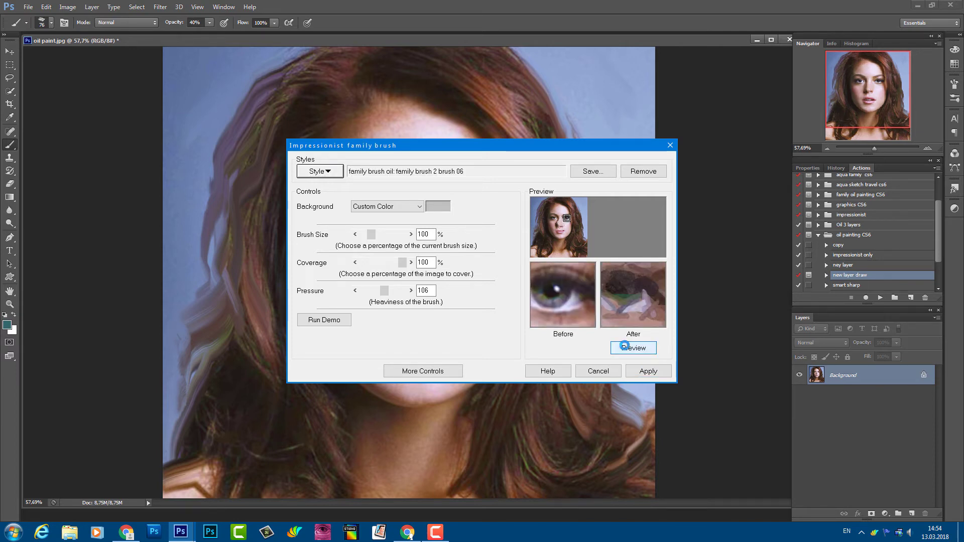
click(643, 373)
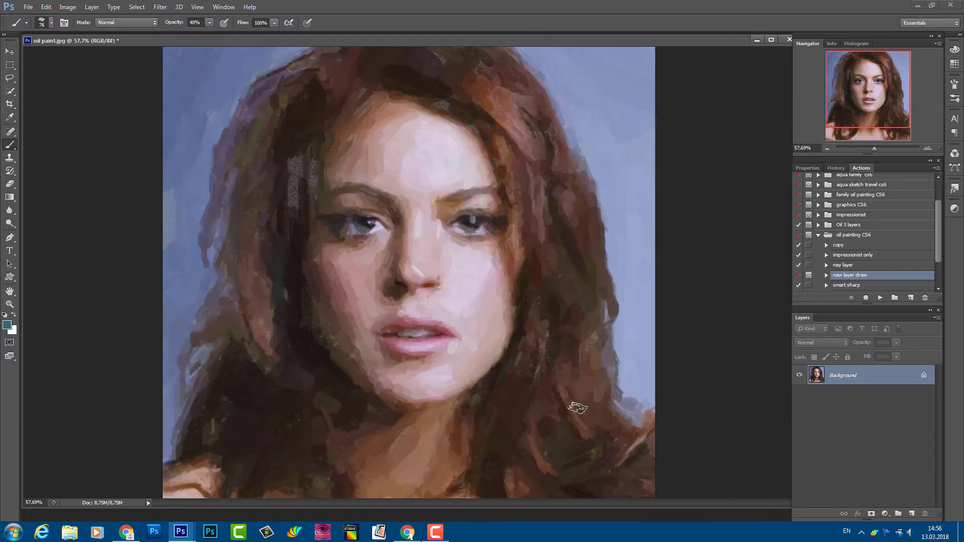
- Apply Smart Sharpen to the brush-painted image, checking the eye in the preview
click(161, 8)
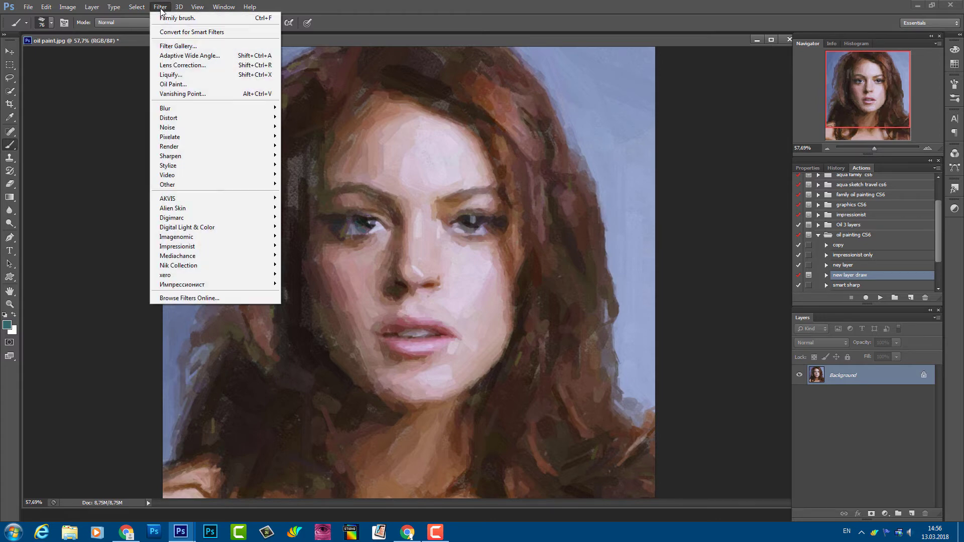
mouse_move(170, 156)
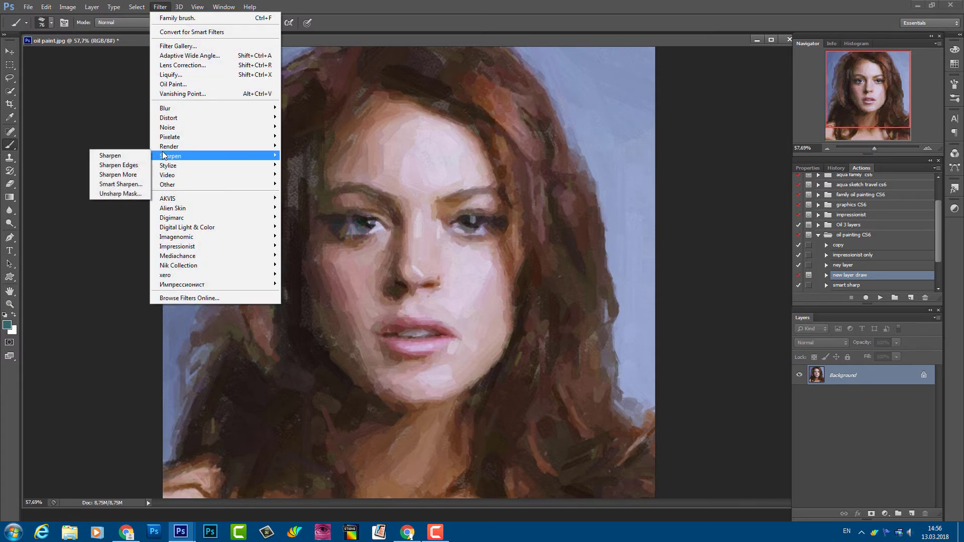
click(122, 184)
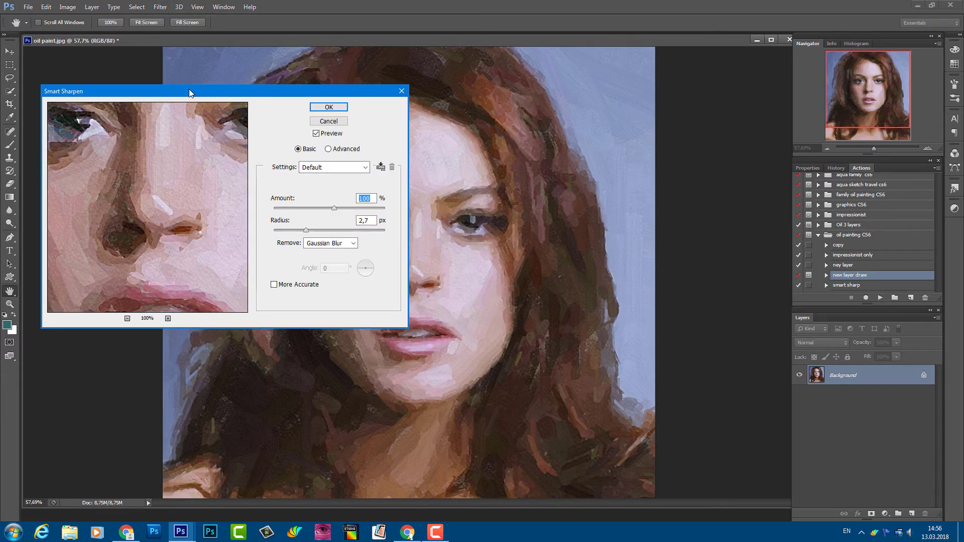
drag(188, 92, 230, 123)
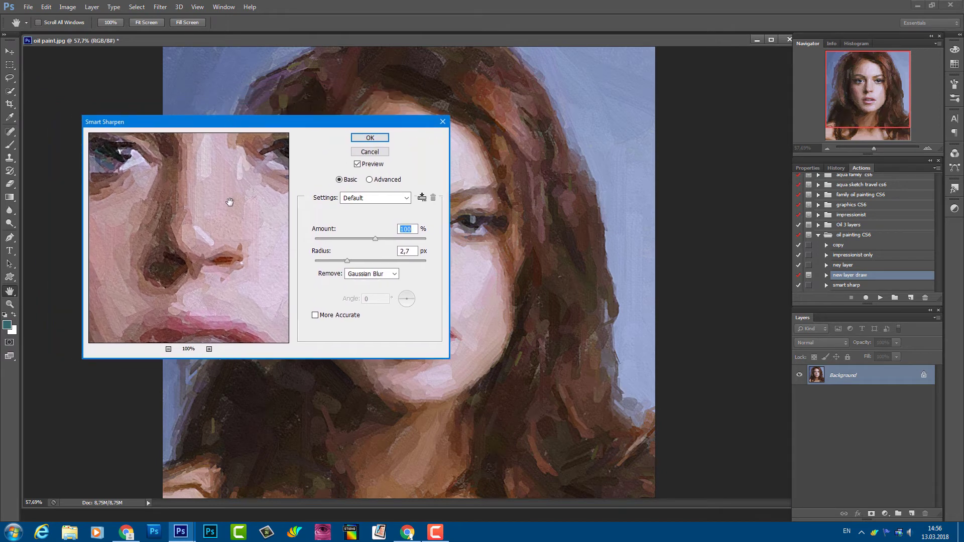
mouse_move(204, 200)
mouse_down()
mouse_move(224, 269)
mouse_move(199, 262)
mouse_up()
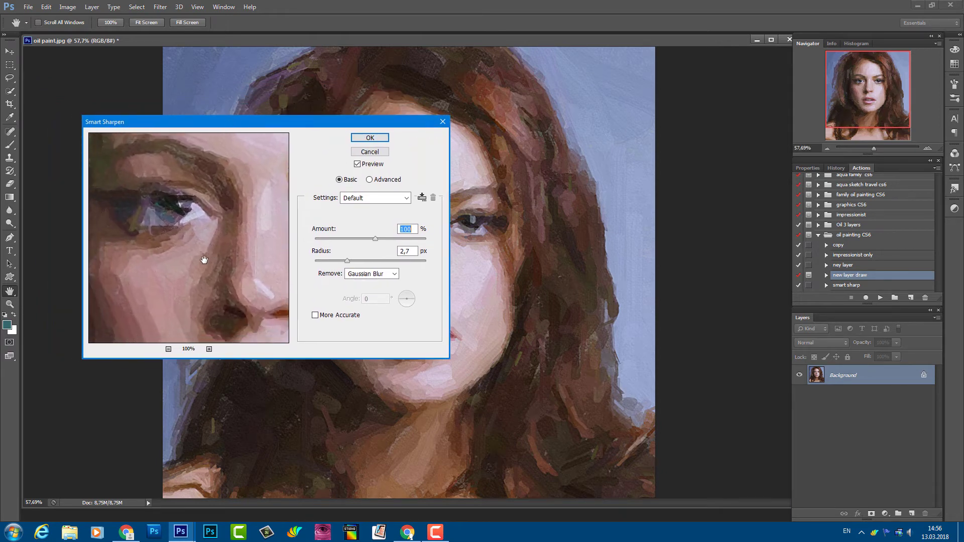
click(361, 139)
key(b)
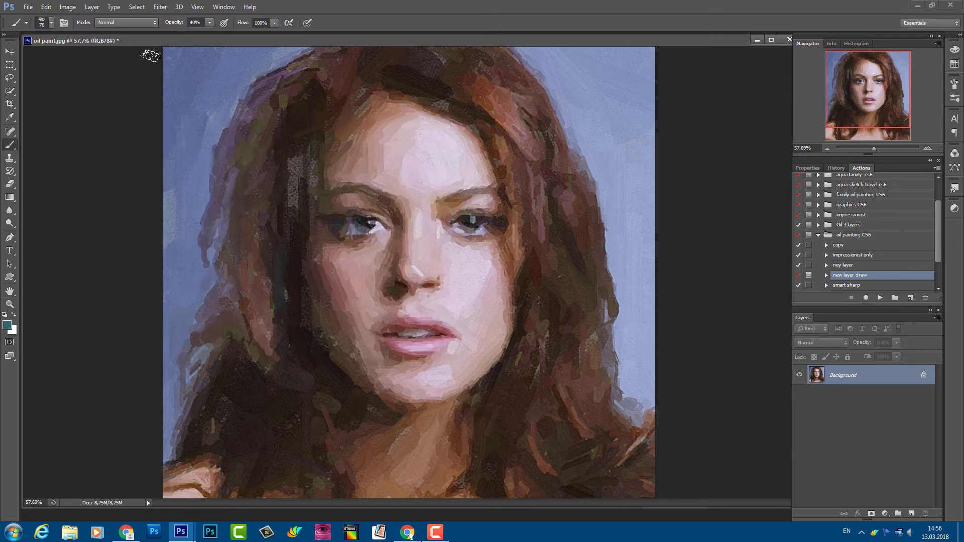
- Paste the original photo as a new Layer 1 and show the Impressionist filters
click(47, 8)
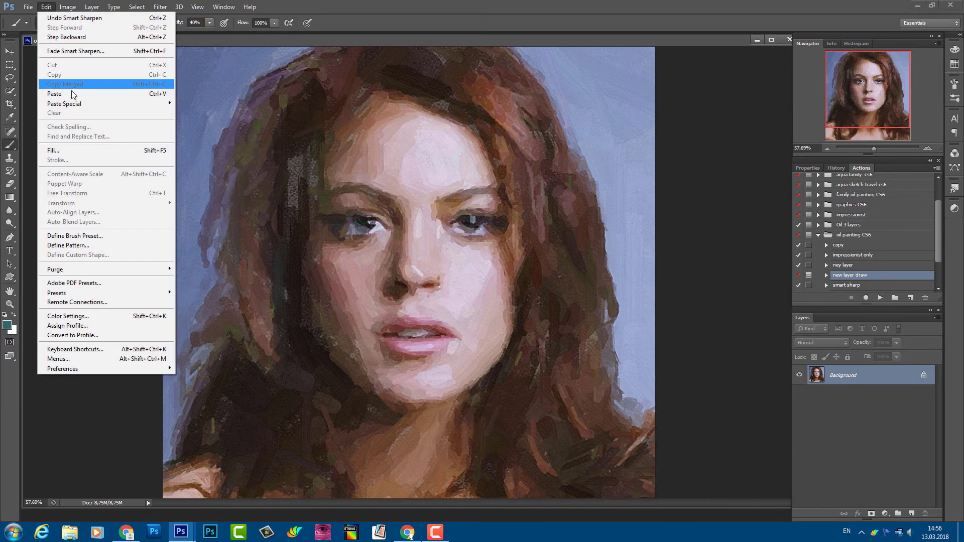
click(70, 95)
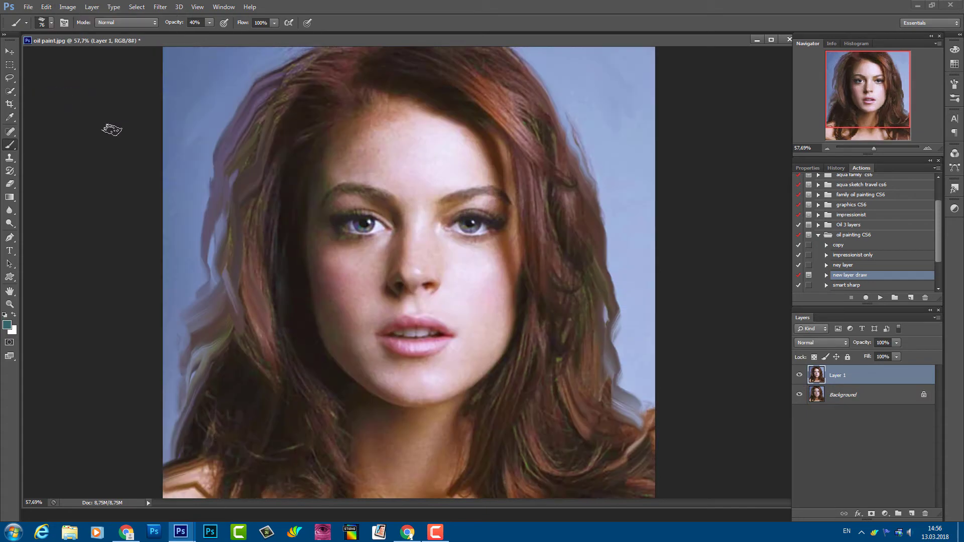
click(161, 7)
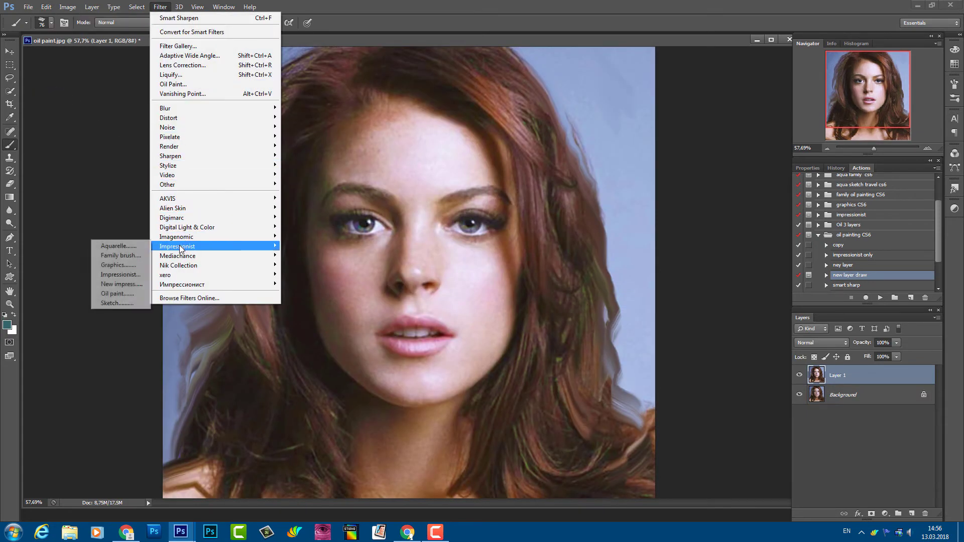
mouse_move(176, 246)
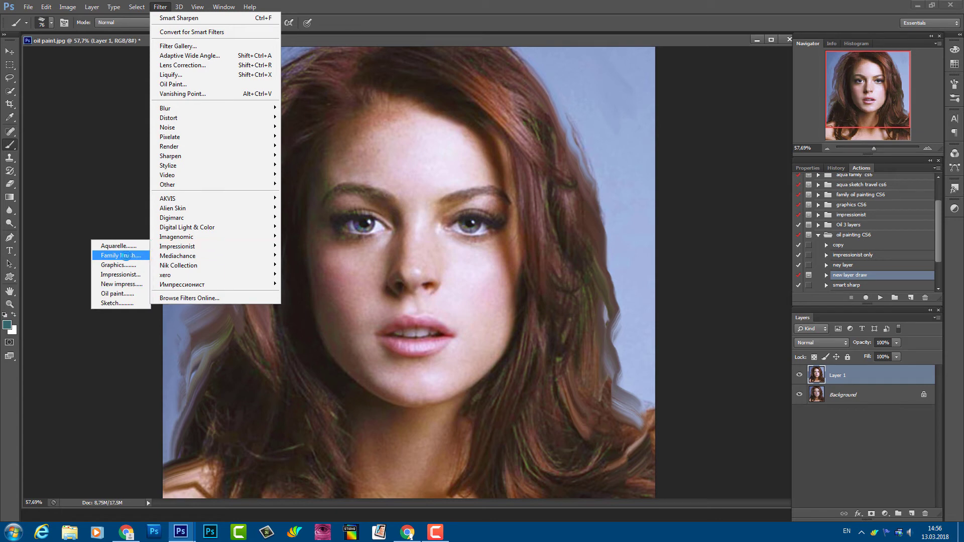
- Repaint Layer 1 with family brush 2 brush 06 at a reduced 62% brush size, previewed on the eye
click(126, 255)
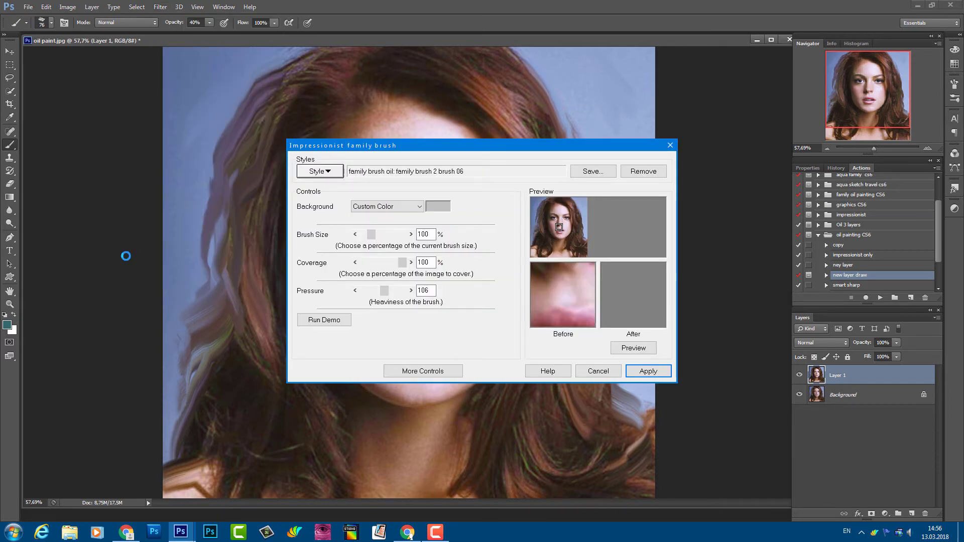
click(362, 238)
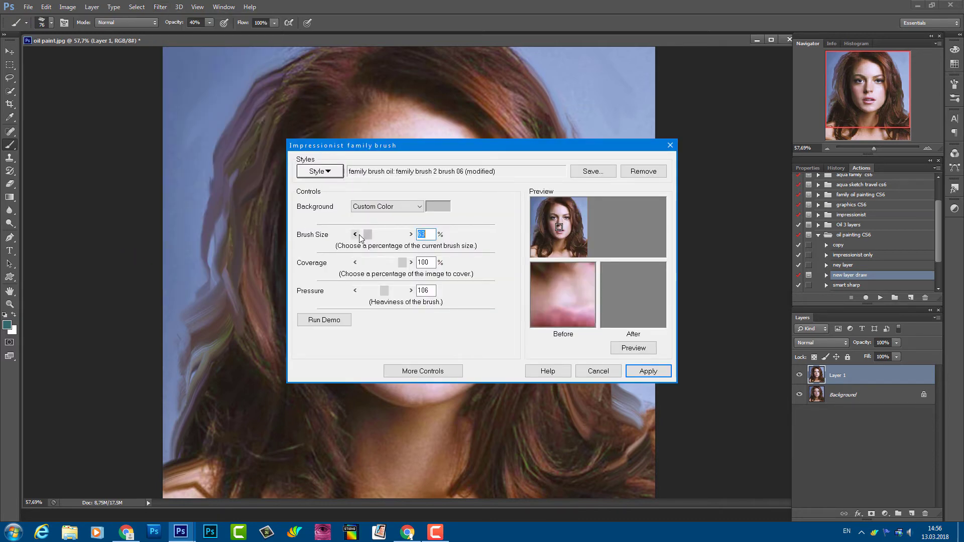
click(354, 235)
drag(554, 238, 567, 219)
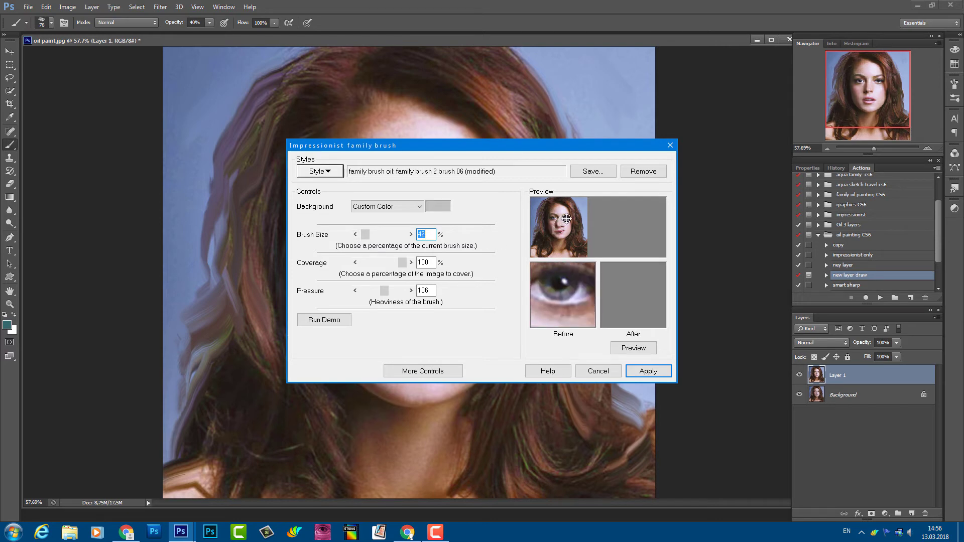
click(625, 346)
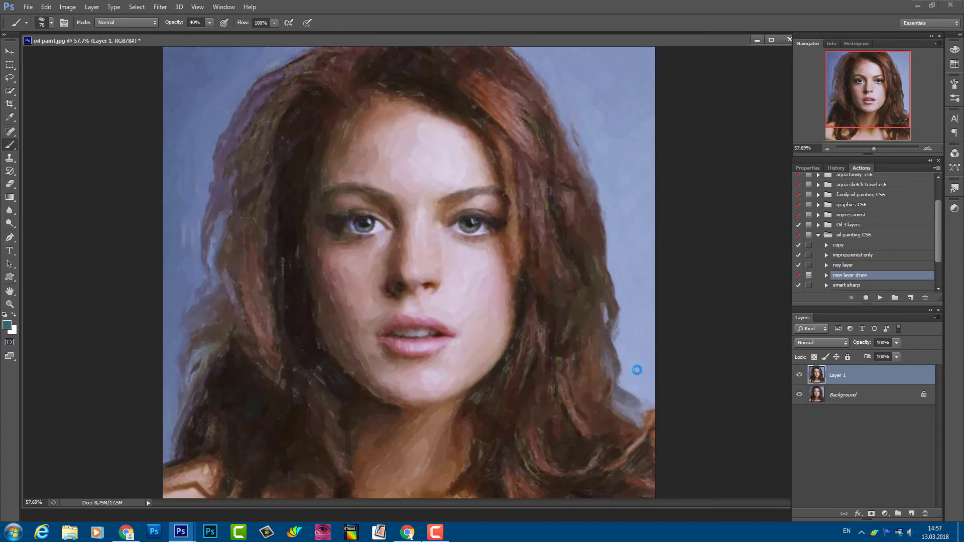
- Smart Sharpen the painted Layer 1, then give it a Hide All layer mask
click(161, 8)
mouse_move(170, 156)
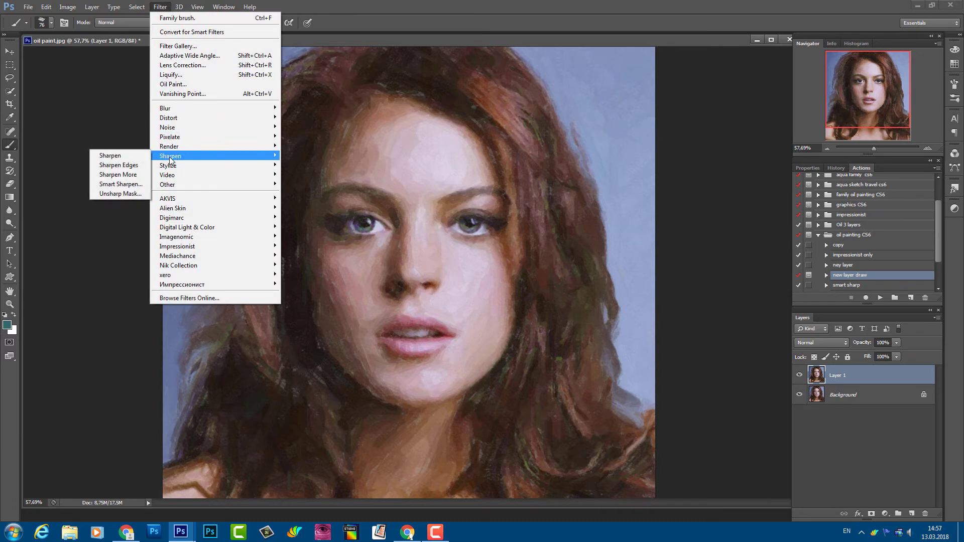
click(112, 188)
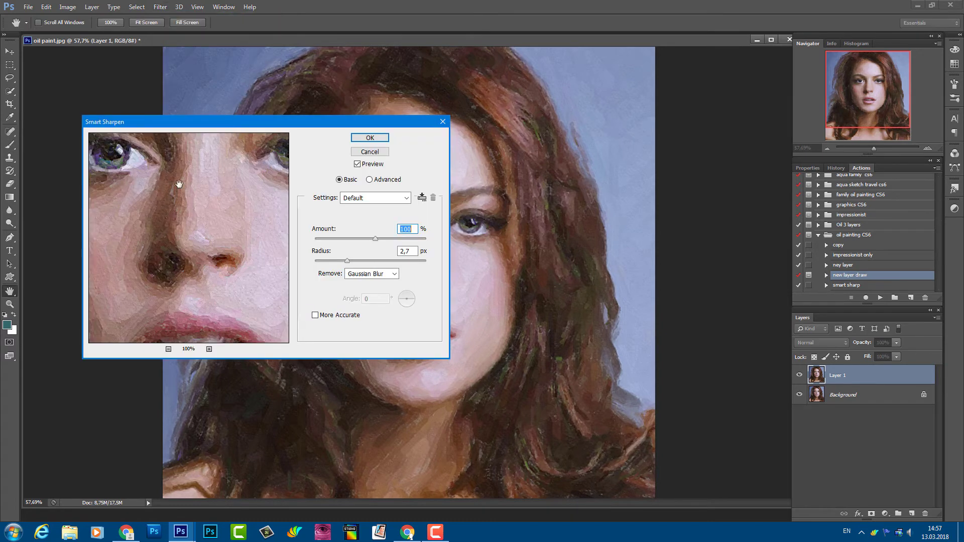
click(364, 138)
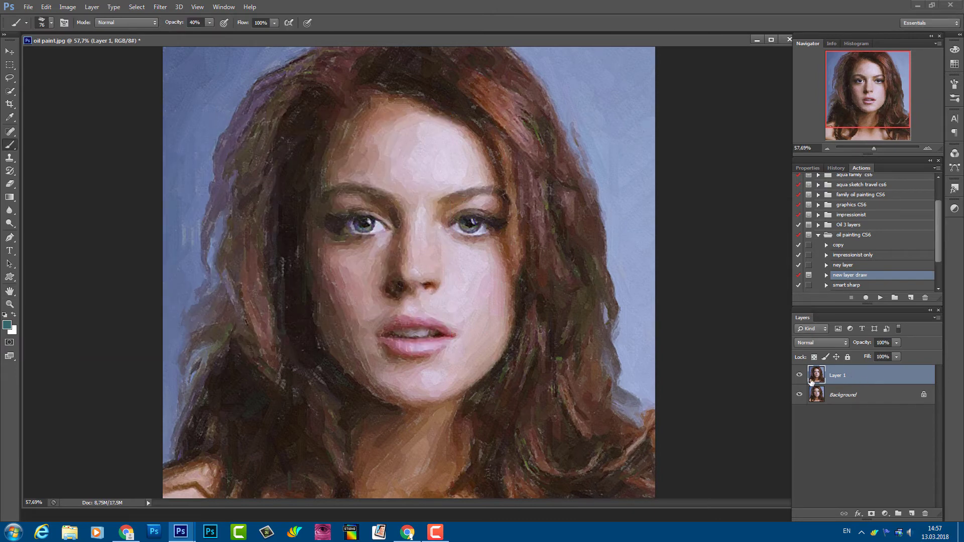
click(92, 7)
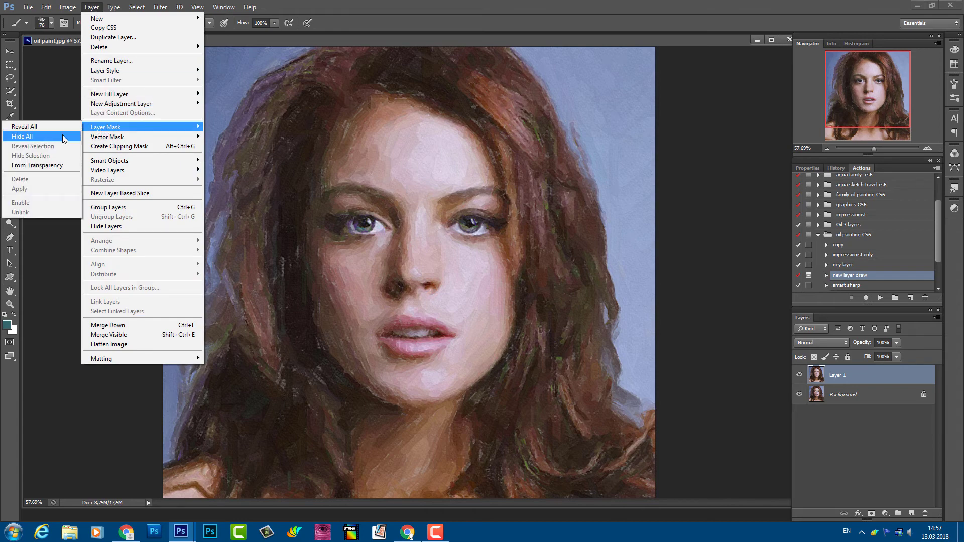
click(63, 136)
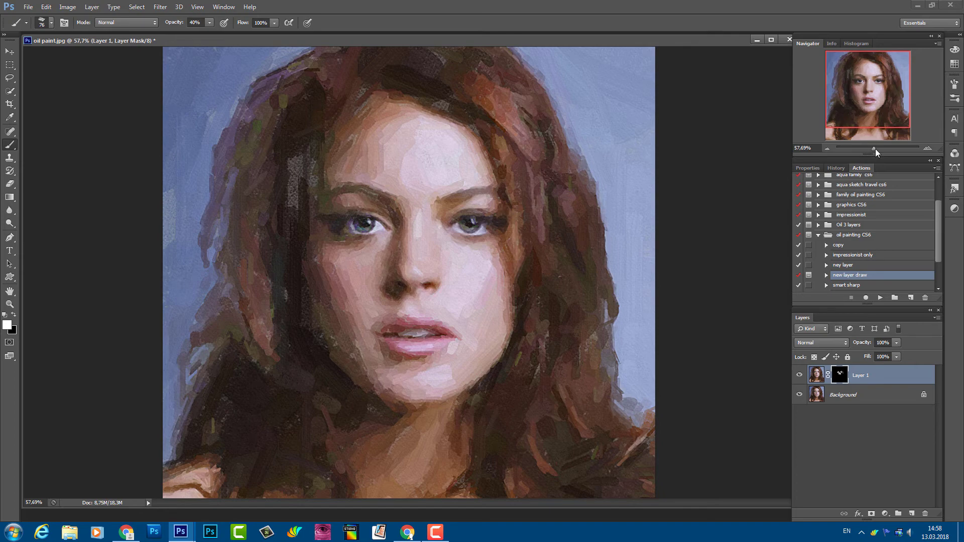
- Zoom to about 86% and paint the mask white over the left hair, cheeks and chin
drag(875, 150, 877, 148)
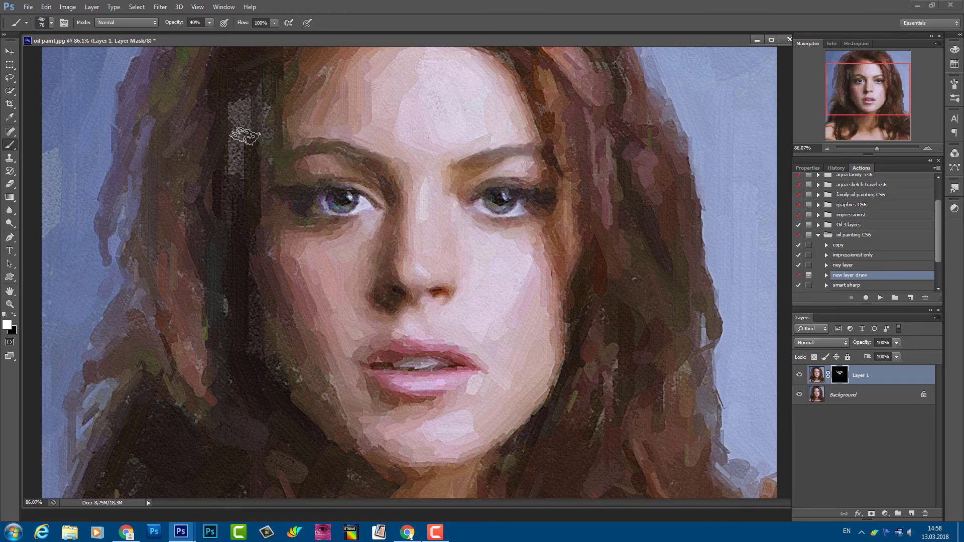
mouse_move(234, 196)
mouse_down()
mouse_move(267, 95)
mouse_move(242, 90)
mouse_up()
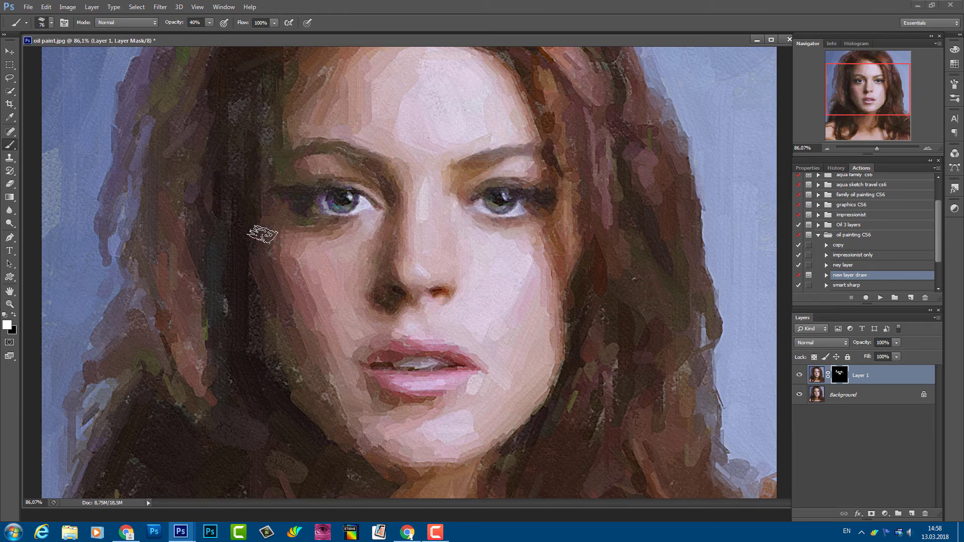
mouse_move(283, 262)
mouse_down()
mouse_move(365, 395)
mouse_move(443, 356)
mouse_move(383, 374)
mouse_move(441, 383)
mouse_move(281, 354)
mouse_move(377, 455)
mouse_move(554, 365)
mouse_up()
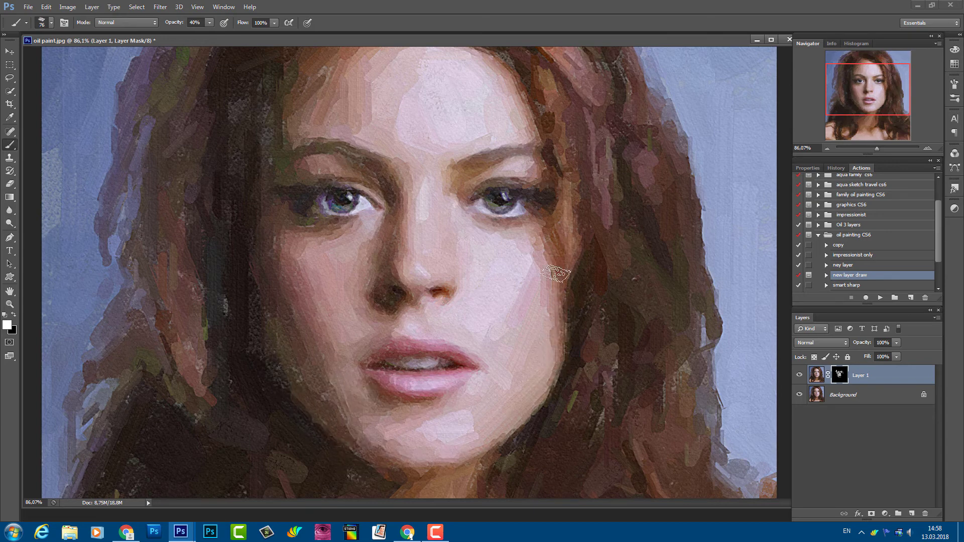
mouse_move(556, 274)
mouse_down()
mouse_move(543, 359)
mouse_move(538, 316)
mouse_move(523, 327)
mouse_move(468, 213)
mouse_up()
mouse_move(279, 187)
mouse_down()
mouse_move(241, 234)
mouse_move(135, 179)
mouse_move(110, 296)
mouse_move(145, 296)
mouse_move(72, 434)
mouse_move(253, 431)
mouse_move(282, 411)
mouse_up()
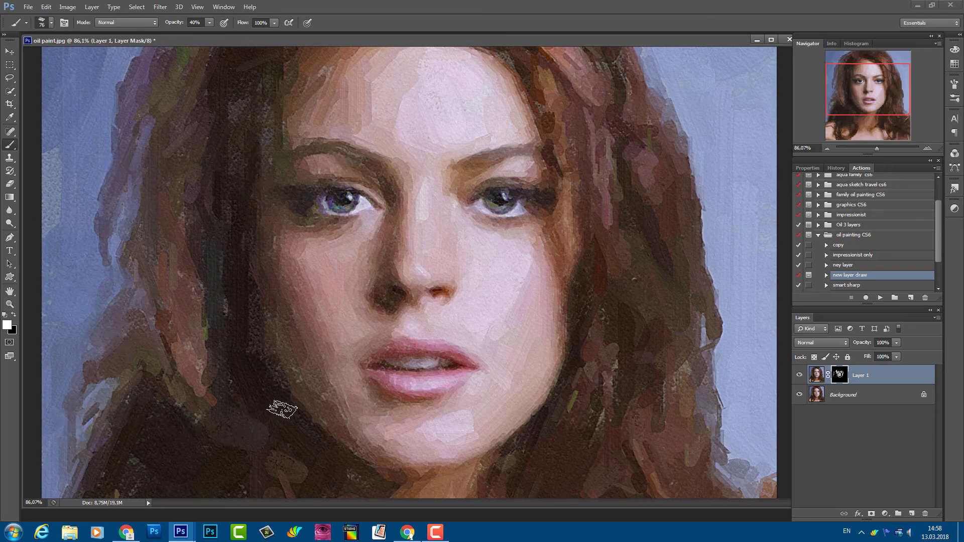
- Paint the mask white over the chin, neck and forehead
scroll(283, 410, down, 2)
scroll(284, 411, down, 1)
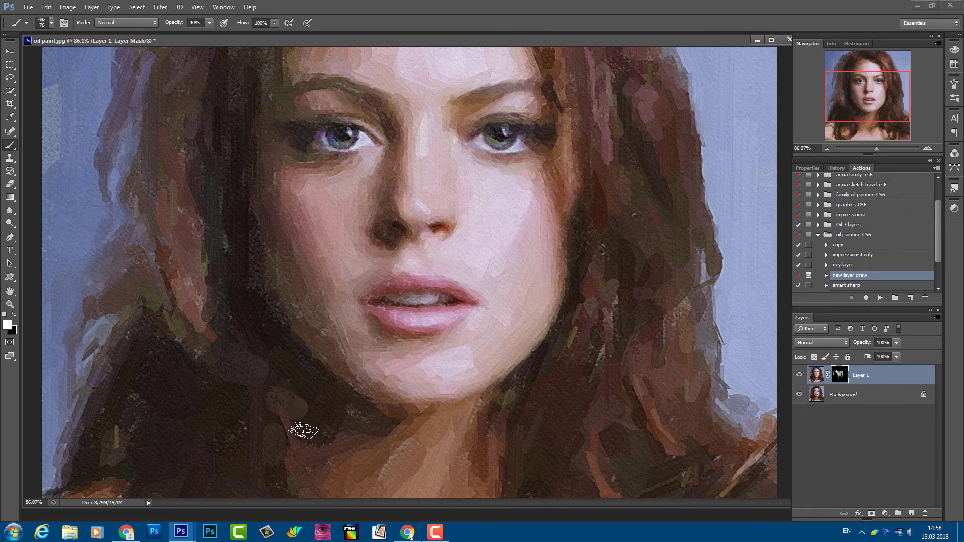
mouse_move(407, 440)
mouse_down()
mouse_move(433, 420)
mouse_move(387, 423)
mouse_up()
scroll(387, 423, up, 2)
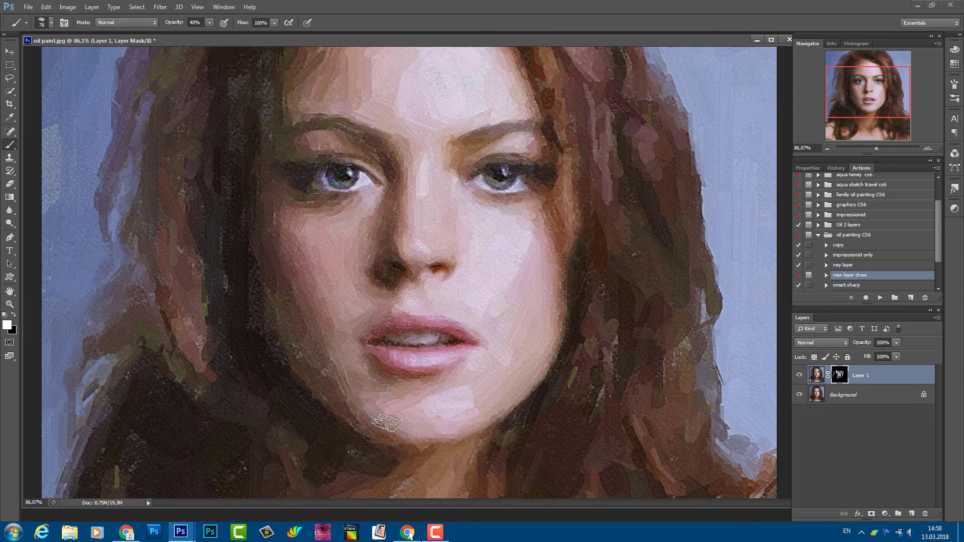
scroll(387, 424, up, 3)
scroll(387, 423, up, 1)
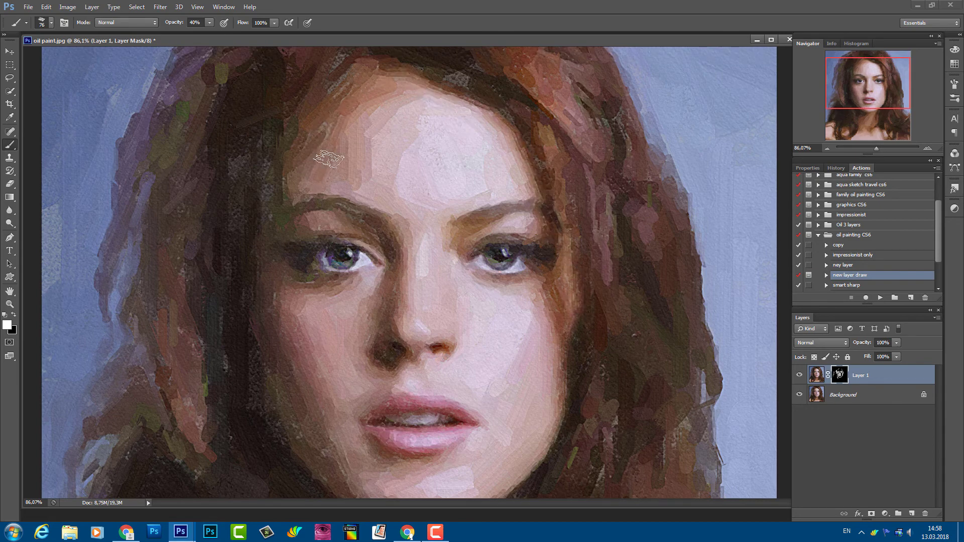
drag(297, 199, 366, 175)
- Review the whole portrait, then drag Layer 1's mask to the trash
drag(856, 82, 859, 87)
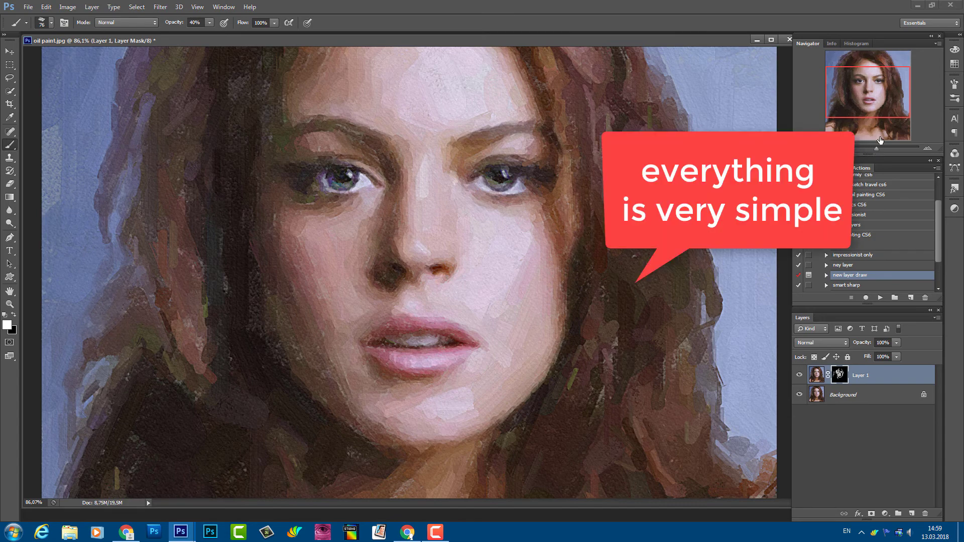
mouse_move(878, 105)
mouse_down()
mouse_move(880, 125)
mouse_move(880, 108)
mouse_up()
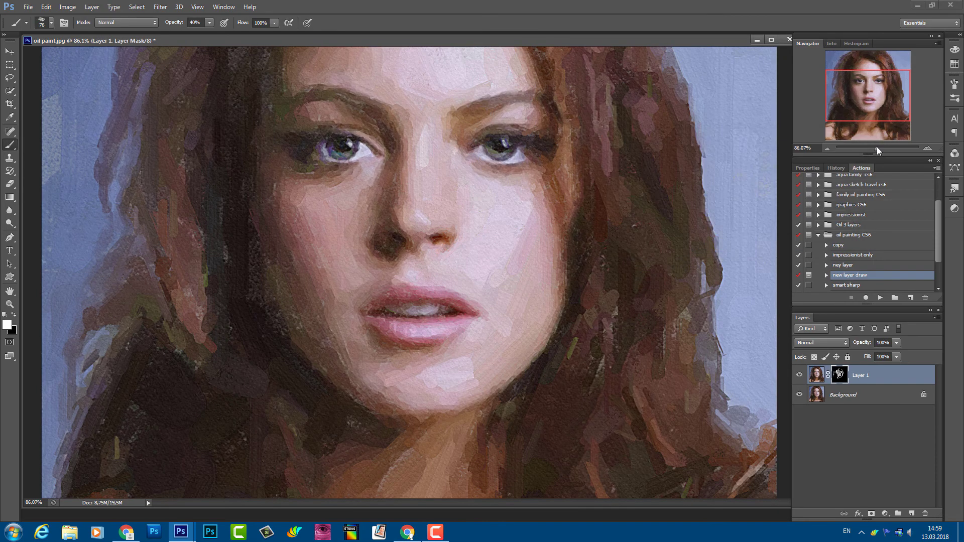
drag(877, 147, 878, 147)
drag(840, 374, 926, 513)
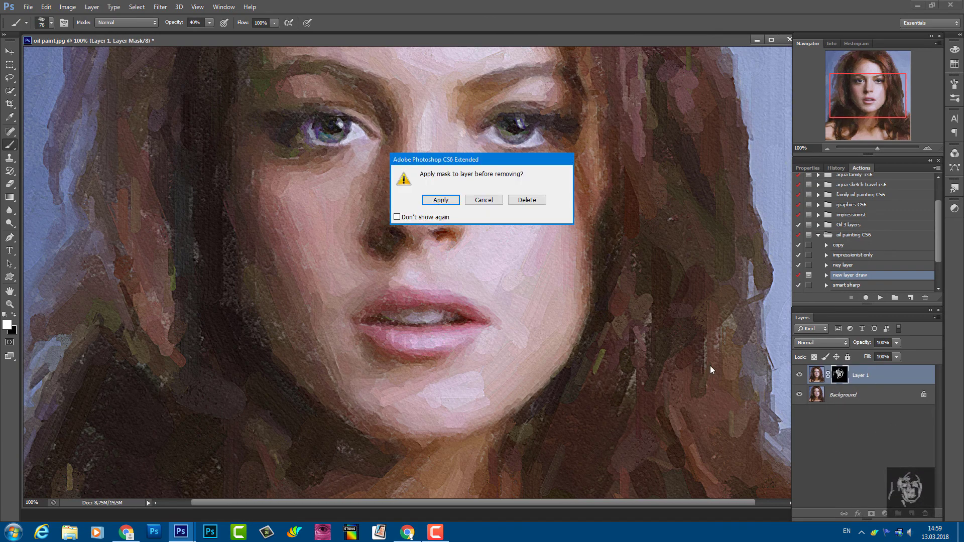
- Apply the mask to Layer 1 and flatten the image to one Background layer
click(442, 201)
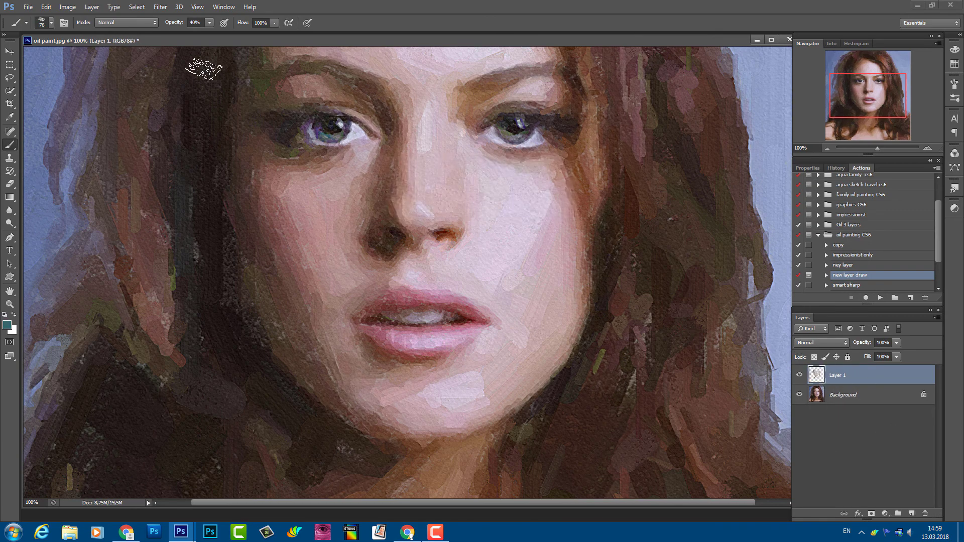
click(92, 6)
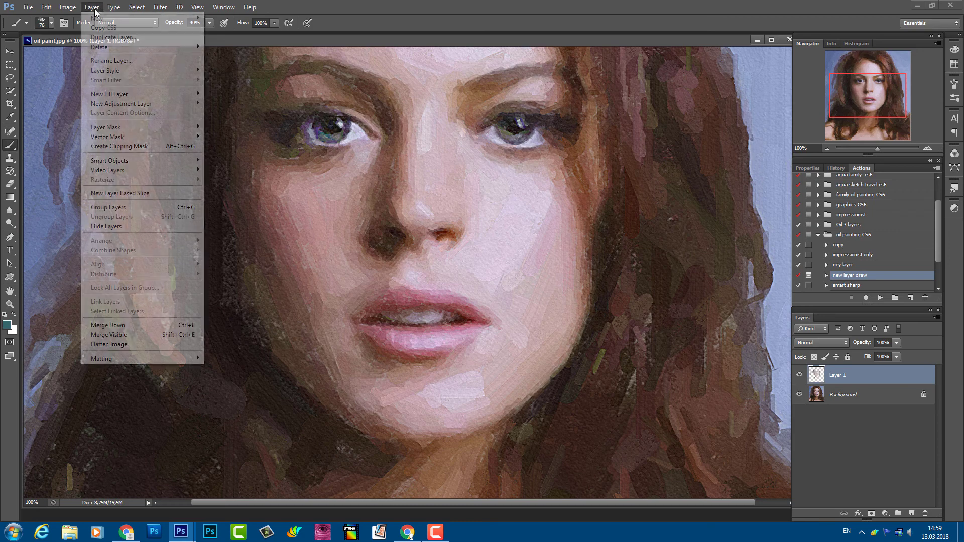
click(117, 344)
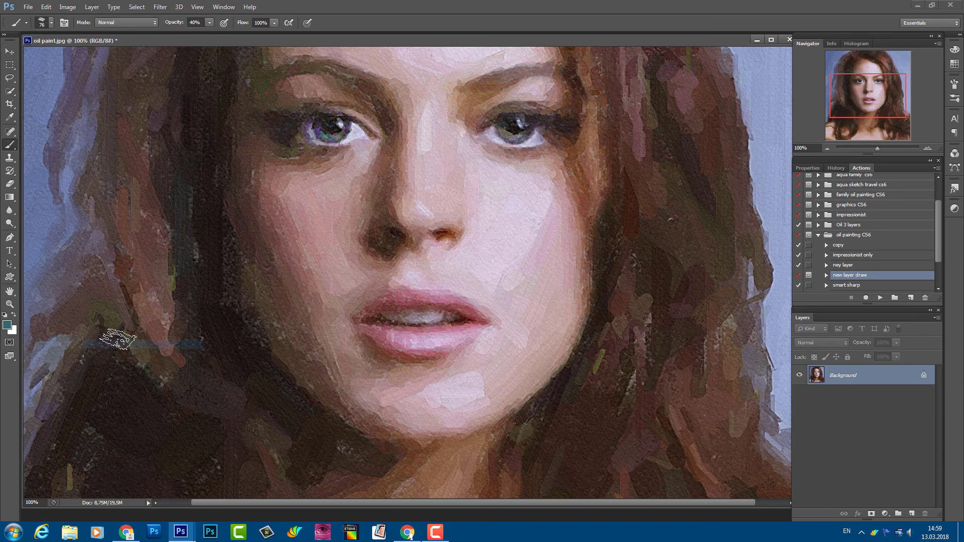
- Lightly sharpen the flattened image with Smart Sharpen at 29% amount
click(160, 6)
mouse_move(170, 156)
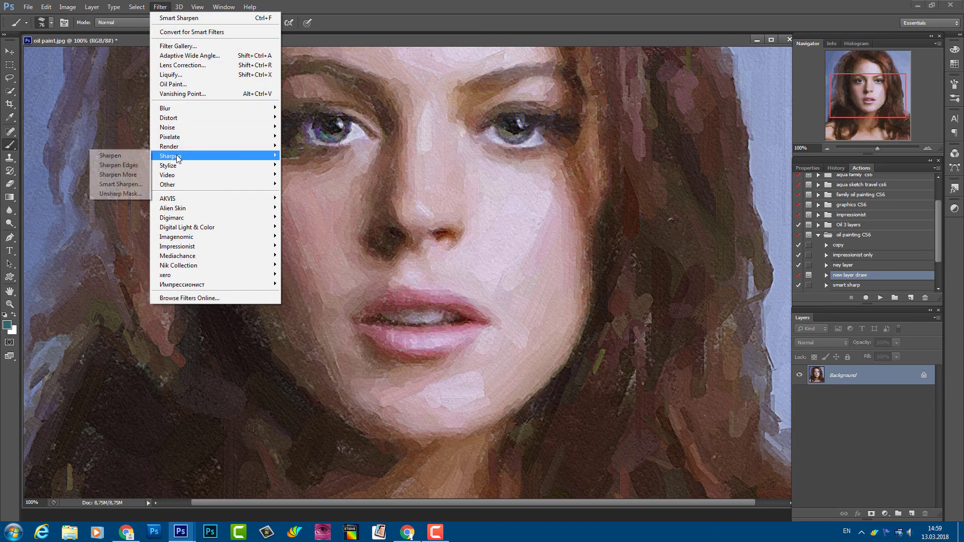
click(119, 184)
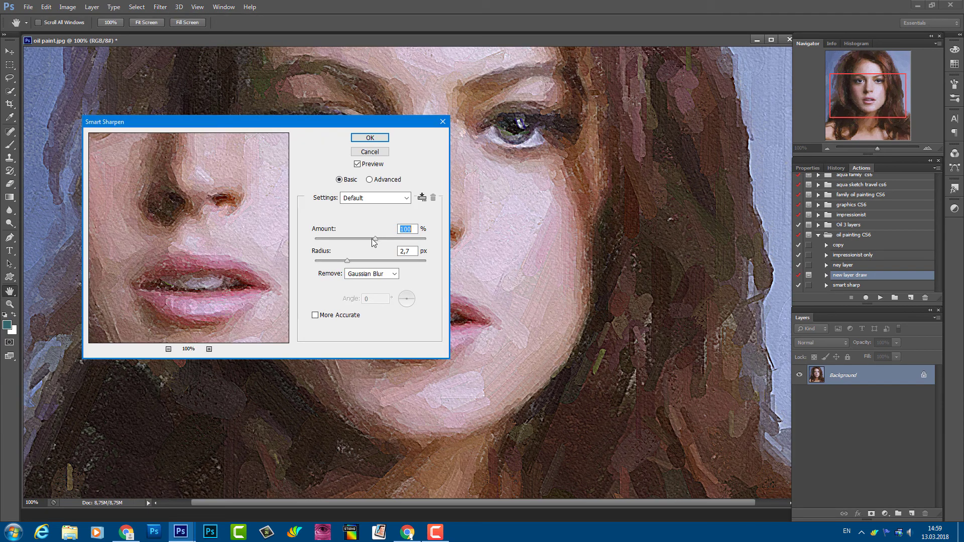
drag(375, 239, 331, 239)
drag(259, 122, 727, 216)
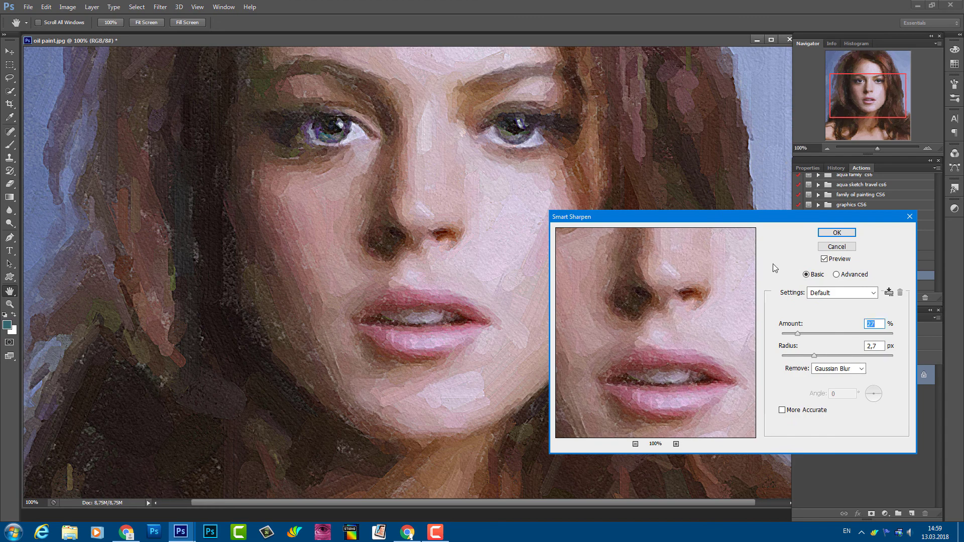
click(834, 233)
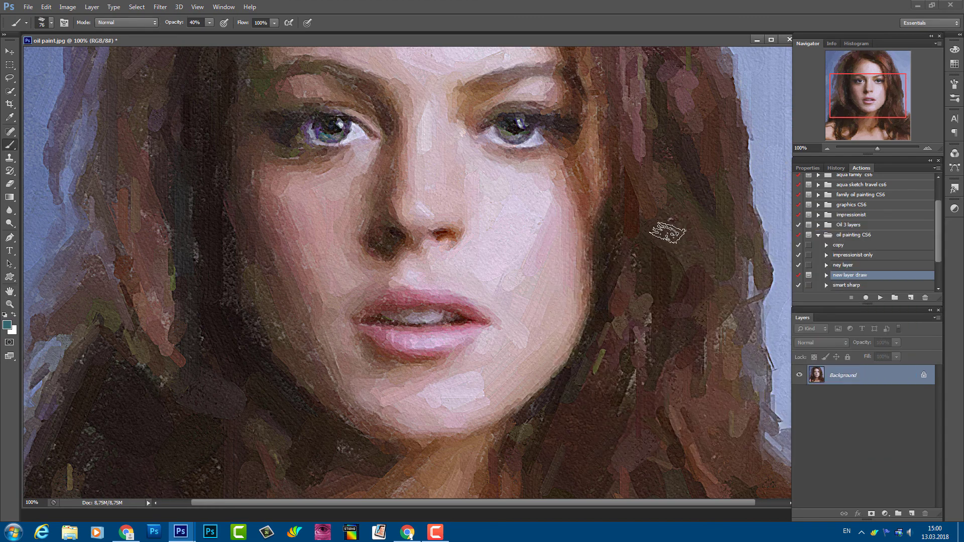
click(8, 51)
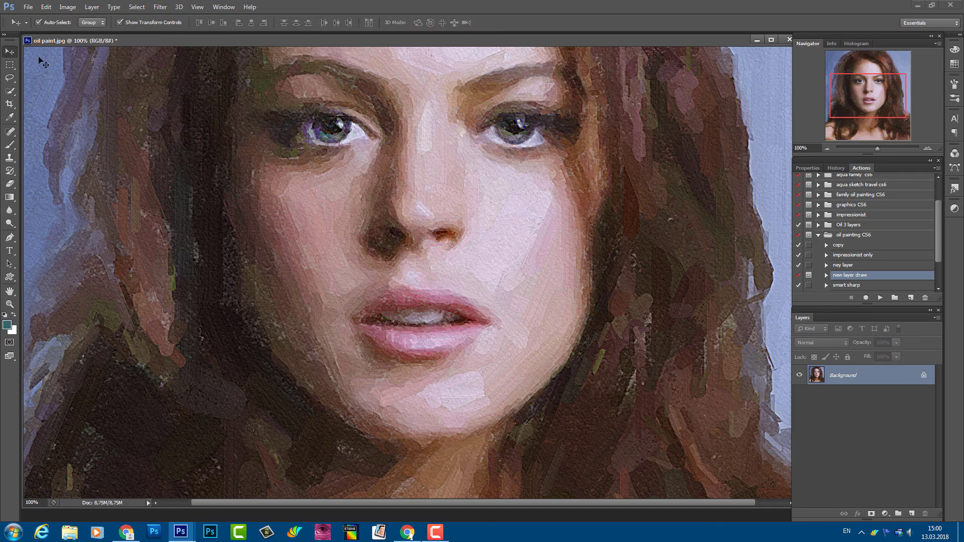
click(879, 149)
drag(878, 148, 876, 149)
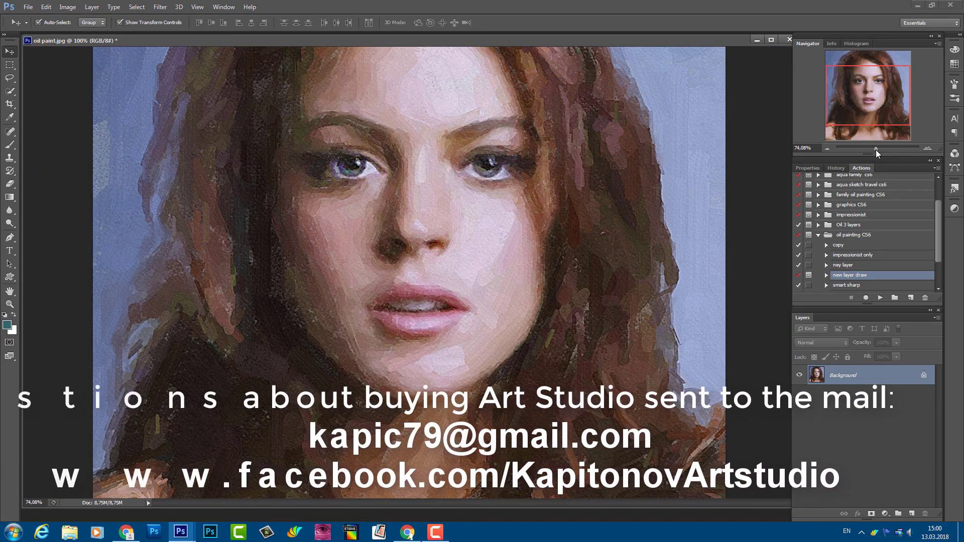
drag(876, 149, 875, 150)
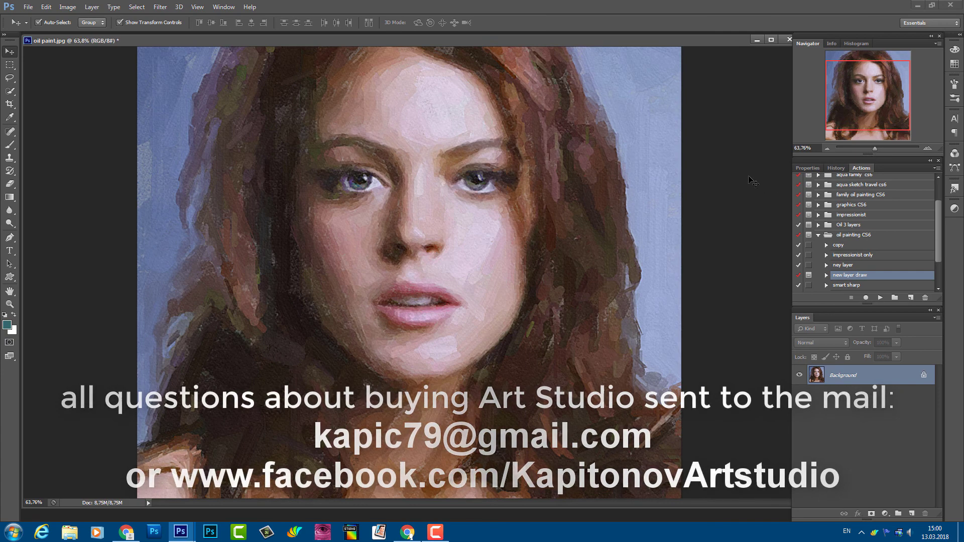
click(819, 235)
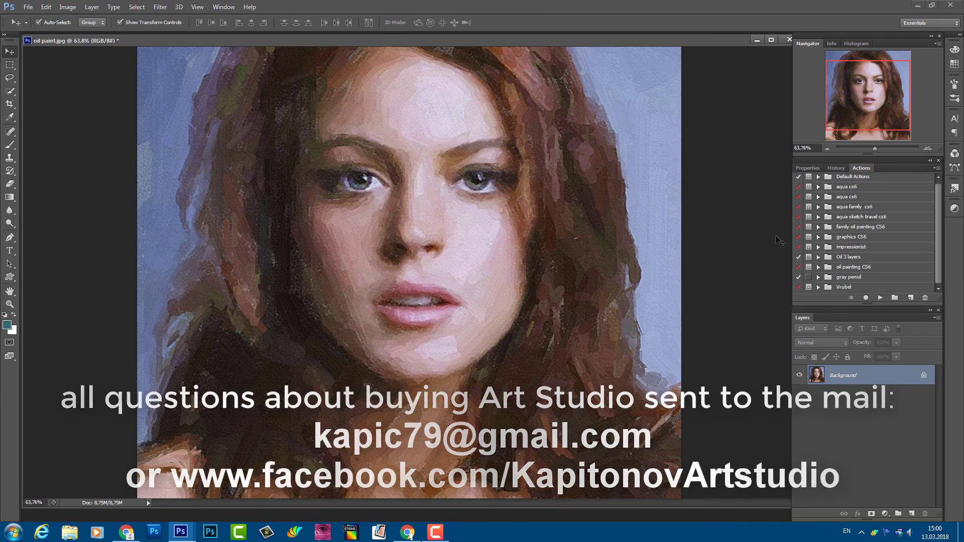